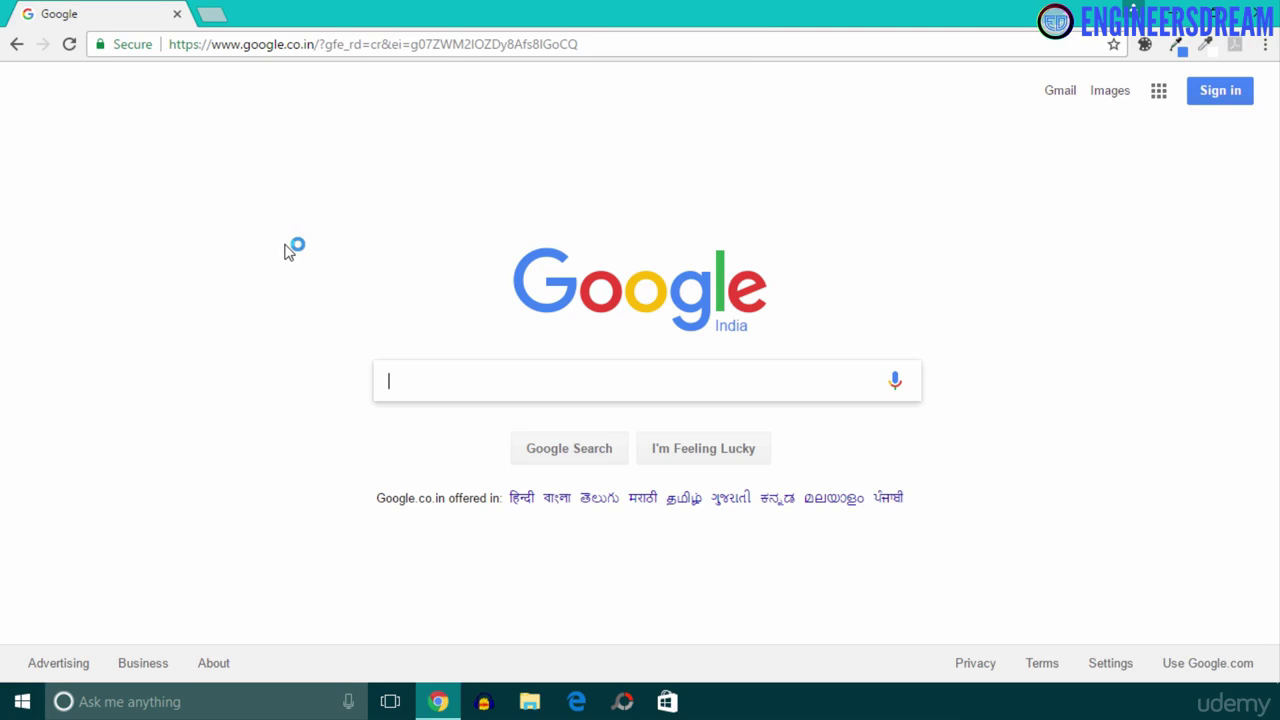
Step: Open the system properties of This PC in File Explorer and check whether Windows is 32-bit or 64-bit
{"action": "left_click", "coordinate": [533, 710]}
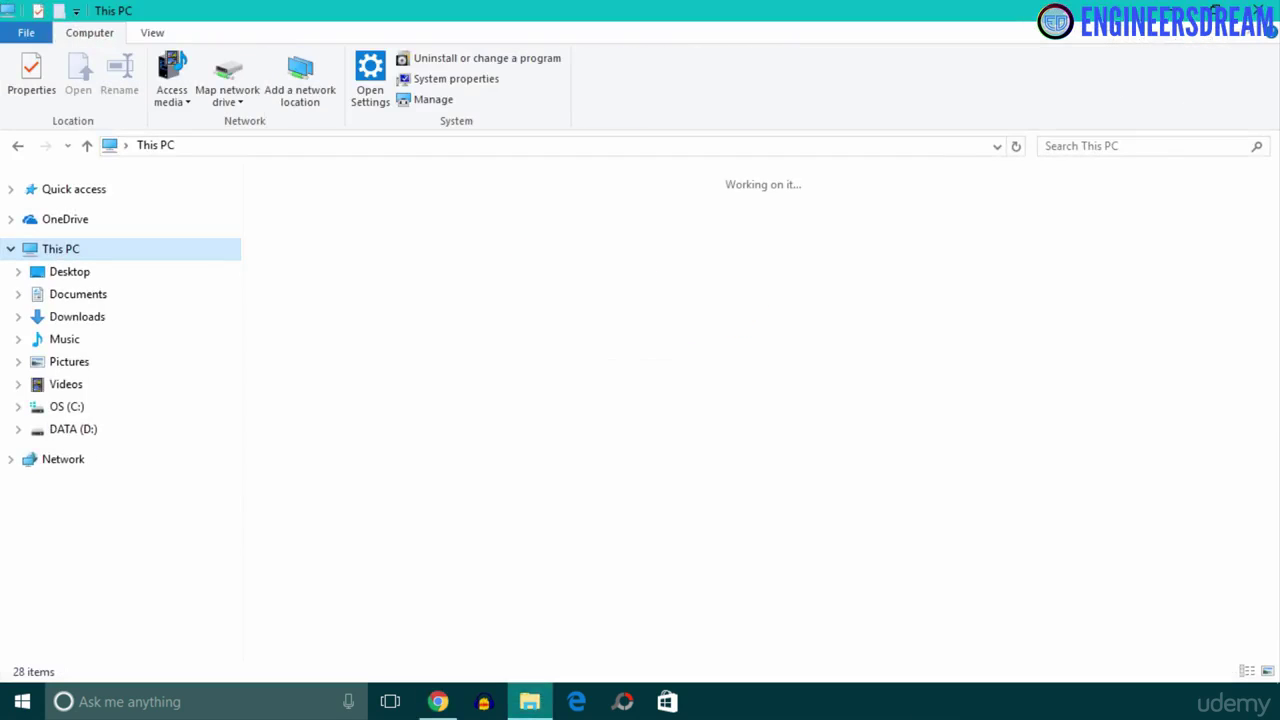
{"action": "right_click", "coordinate": [87, 252]}
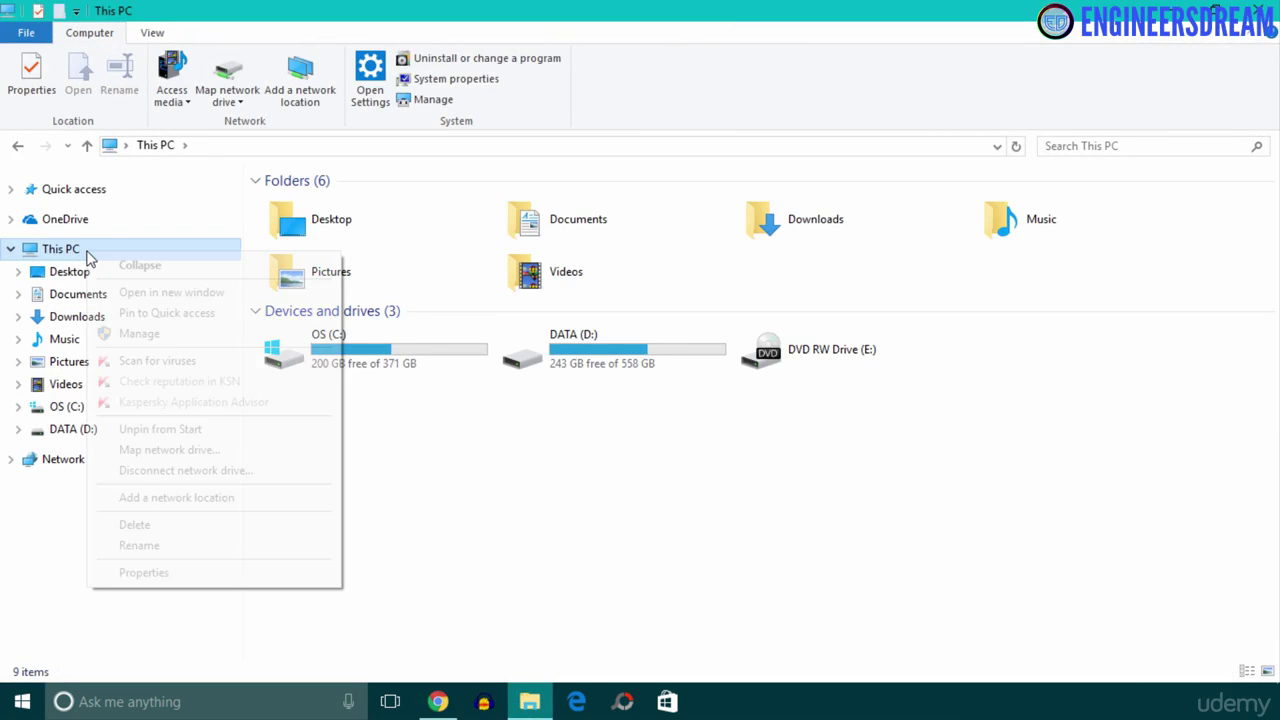
{"action": "left_click", "coordinate": [275, 578]}
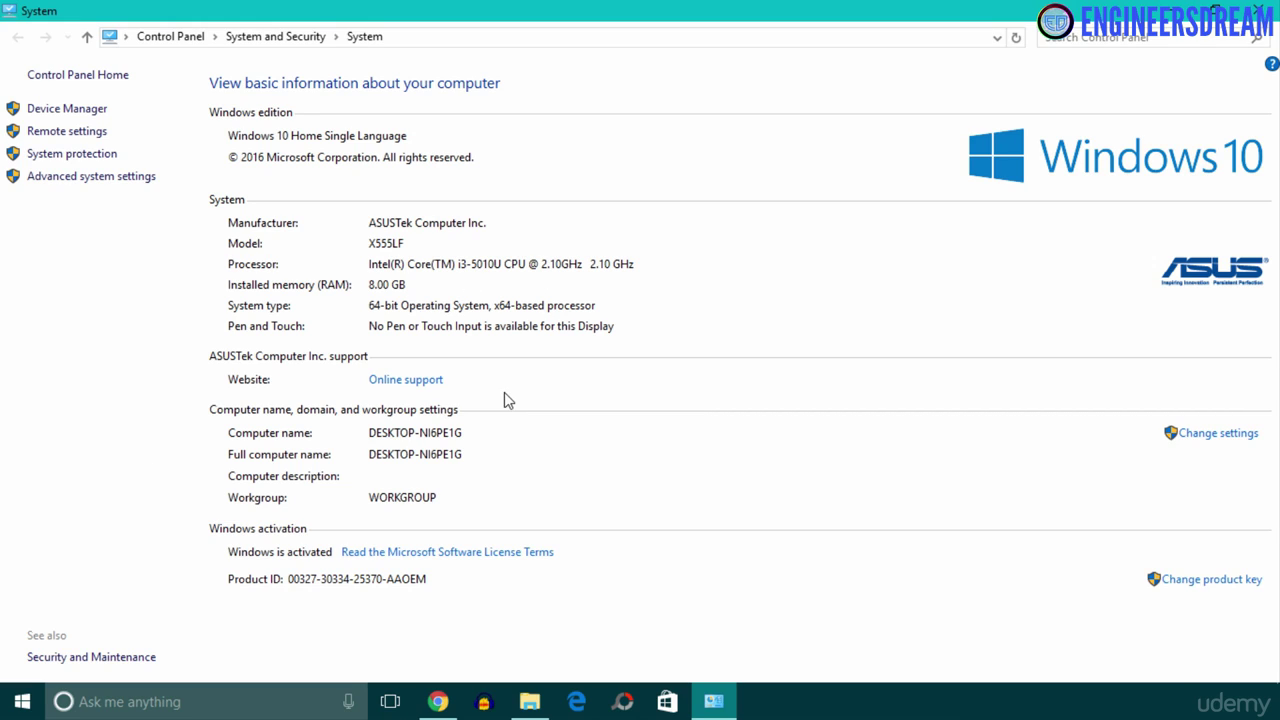
{"action": "left_click", "coordinate": [1268, 12]}
Step: Switch to Chrome and search Google for "jre free download for windows 64 bit"
{"action": "left_click", "coordinate": [450, 704]}
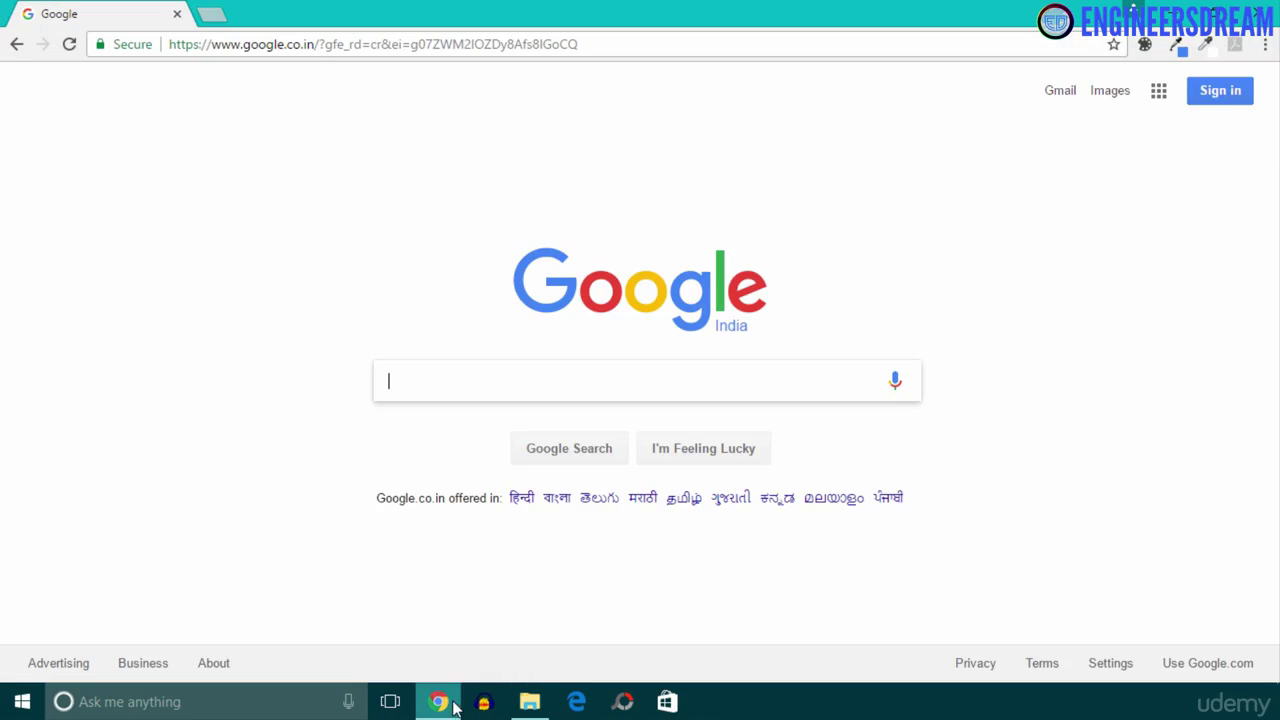
{"action": "type", "text": "jre "}
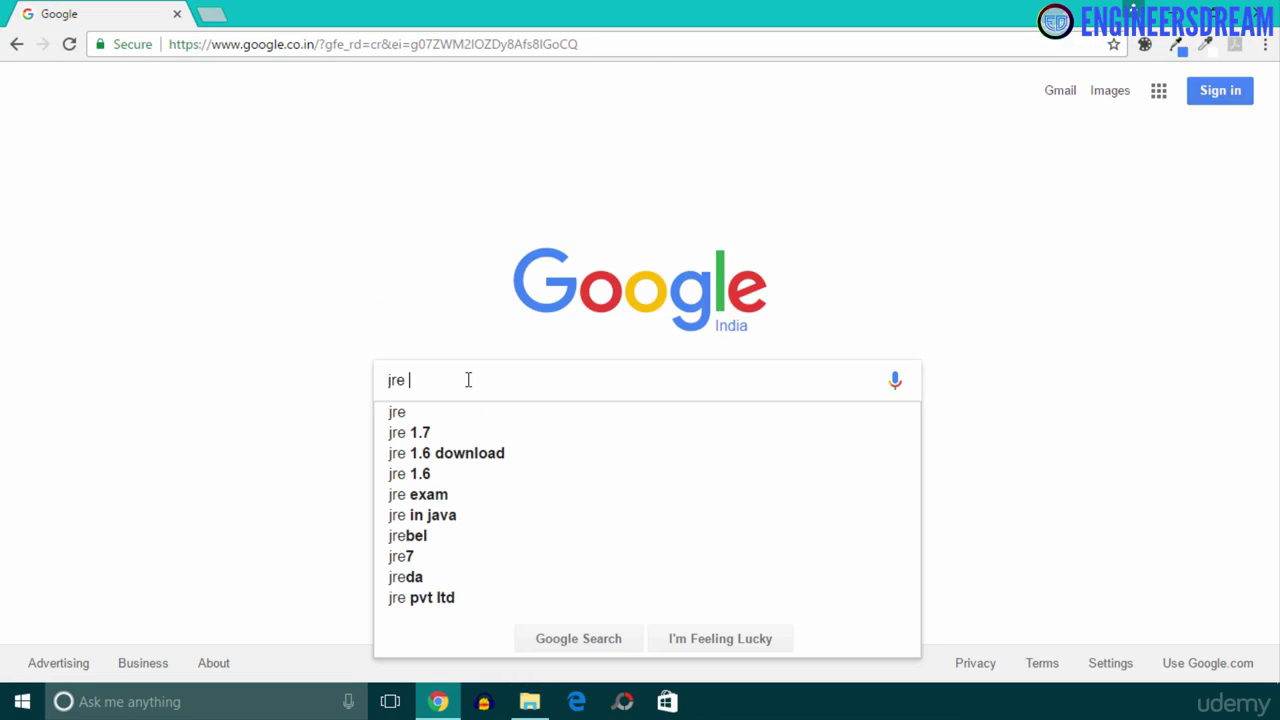
{"action": "type", "text": "free"}
{"action": "key", "text": "Down"}
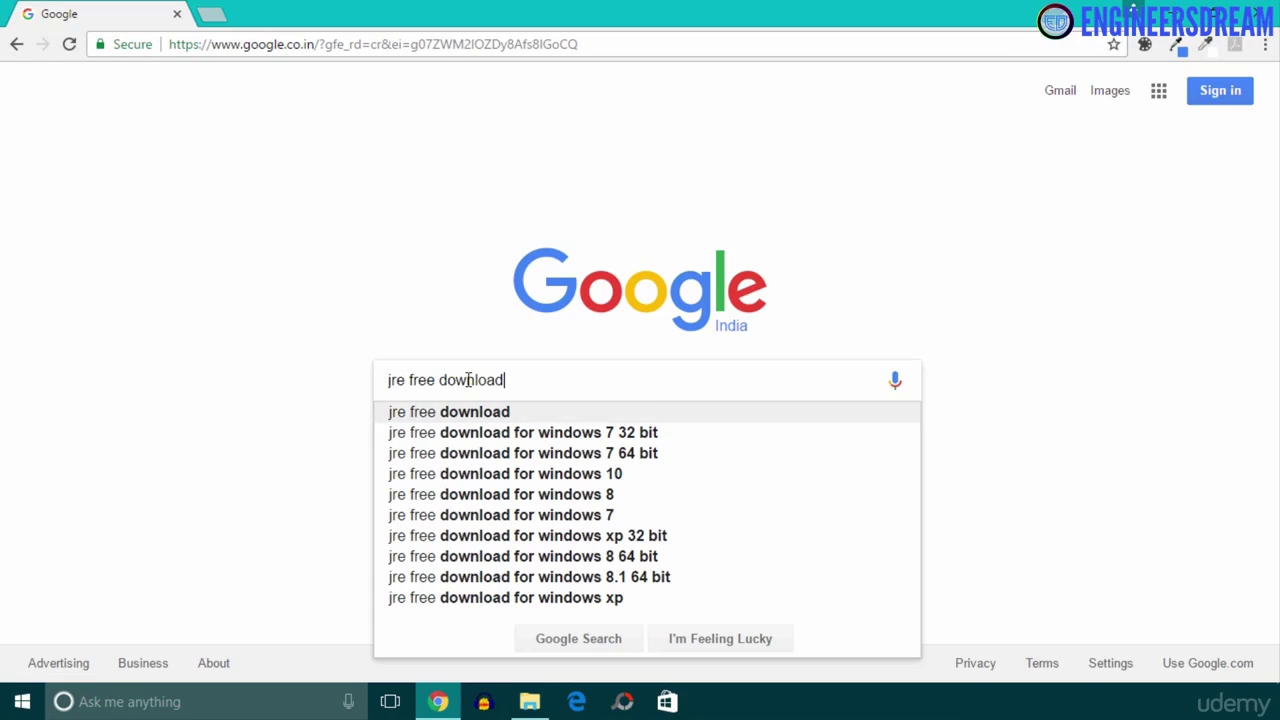
{"action": "key", "text": "Down"}
{"action": "key", "text": "BackSpace"}
{"action": "key", "text": "BackSpace"}
{"action": "key", "text": "BackSpace"}
{"action": "key", "text": "BackSpace"}
{"action": "key", "text": "BackSpace"}
{"action": "key", "text": "BackSpace"}
{"action": "key", "text": "BackSpace"}
{"action": "key", "text": "BackSpace"}
{"action": "key", "text": "BackSpace"}
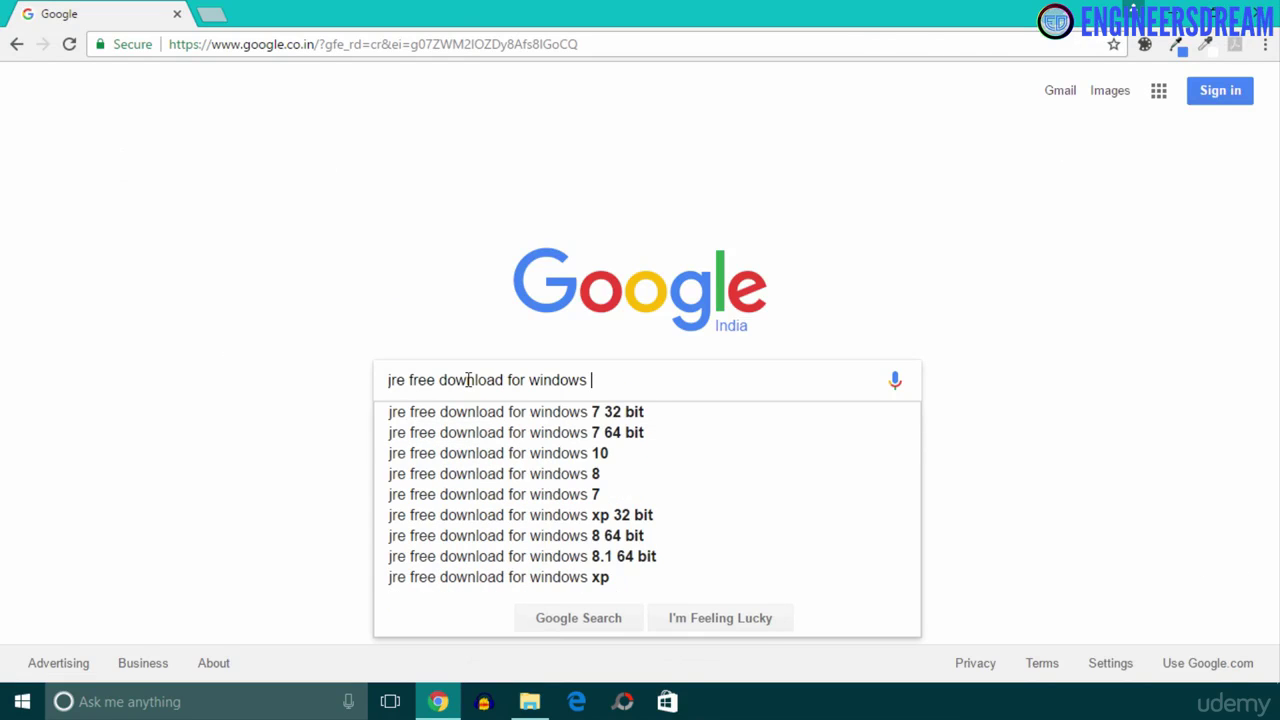
{"action": "type", "text": "64 bit"}
{"action": "key", "text": "Return"}
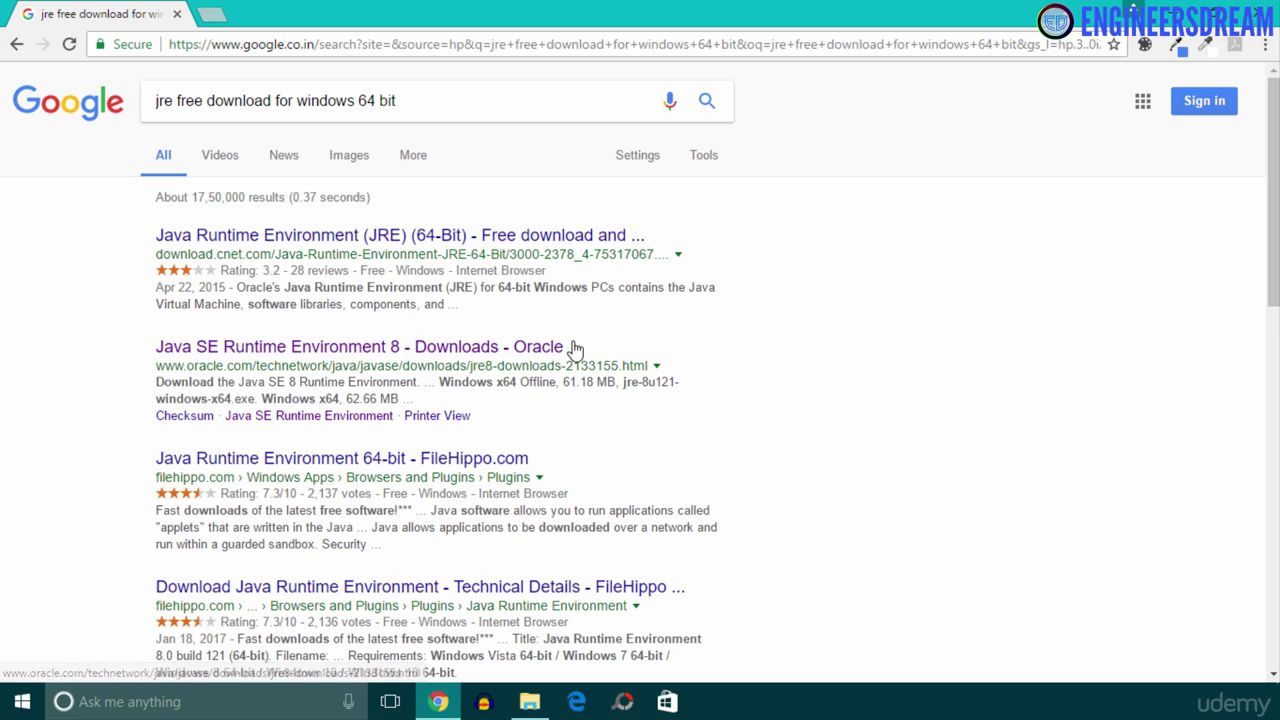
Step: Open Oracle's "Java SE Runtime Environment 8 - Downloads" search result in a new tab and switch to it
{"action": "right_click", "coordinate": [258, 352]}
{"action": "left_click", "coordinate": [340, 363]}
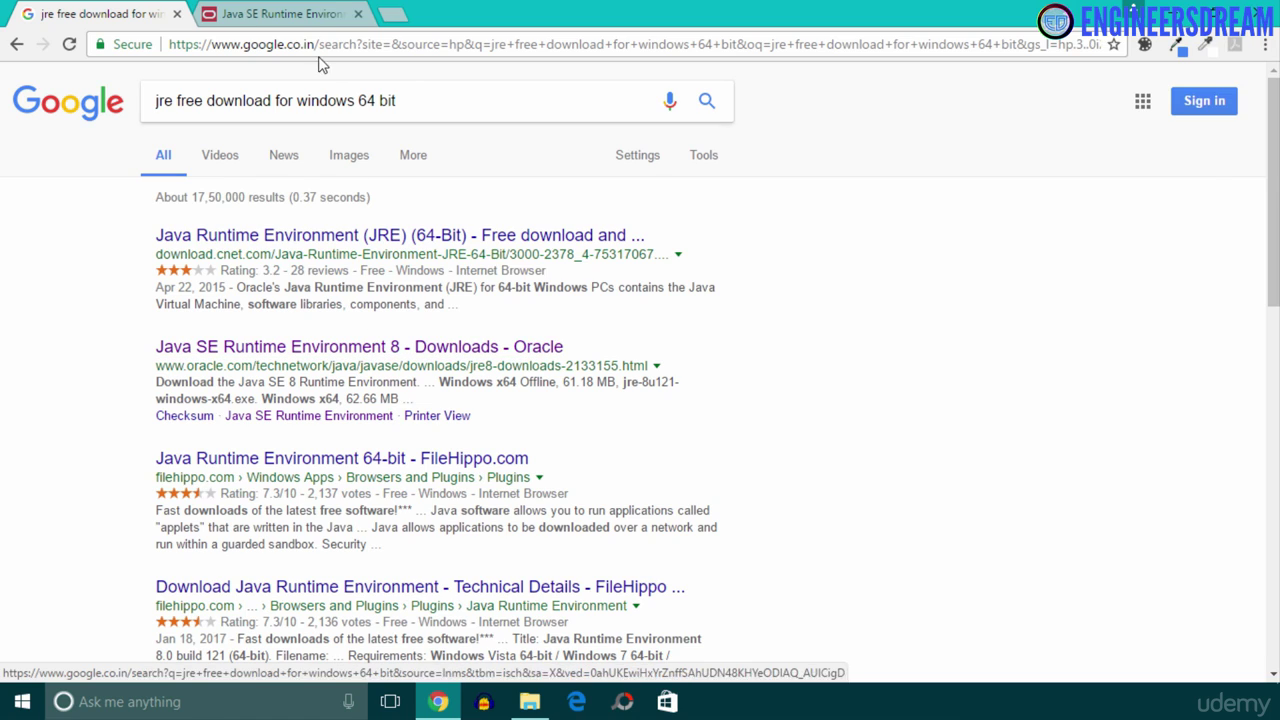
{"action": "left_click", "coordinate": [300, 14]}
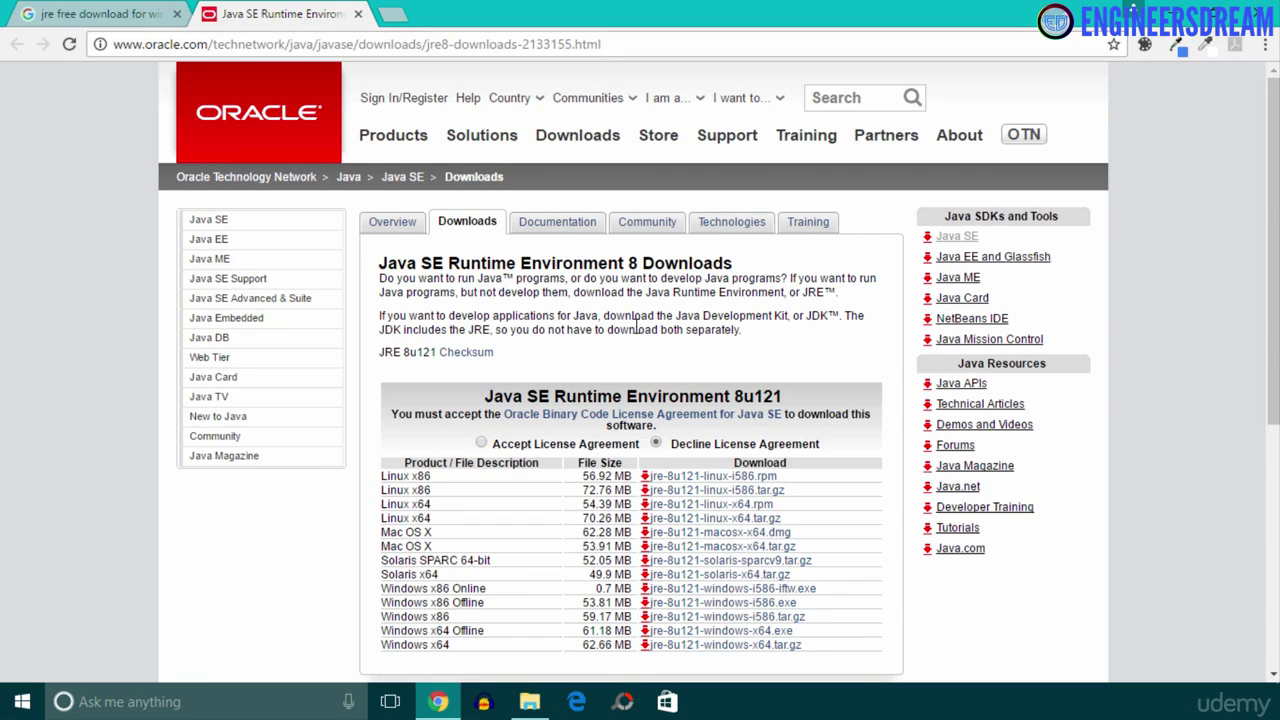
Step: Accept the license agreement for Java SE Runtime Environment 8u121 and download jre-8u121-windows-x64.exe
{"action": "scroll", "coordinate": [785, 167], "scroll_direction": "down", "scroll_amount": 2}
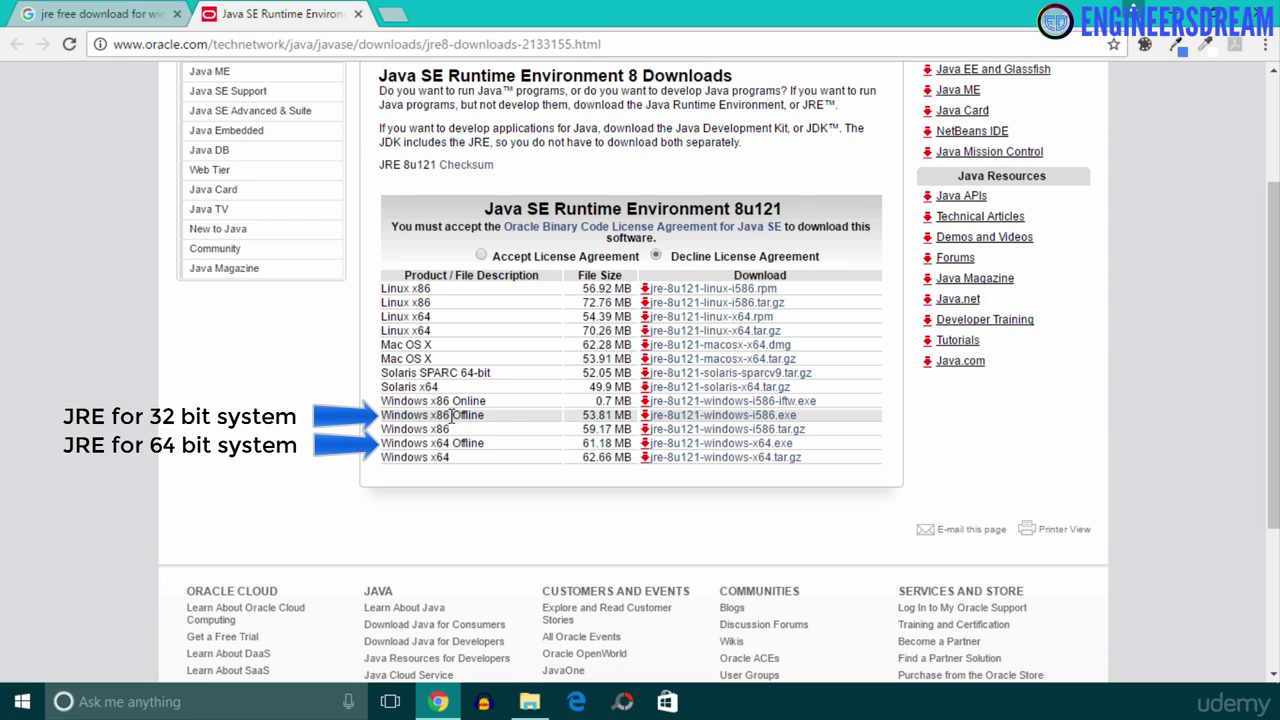
{"action": "left_click", "coordinate": [481, 257]}
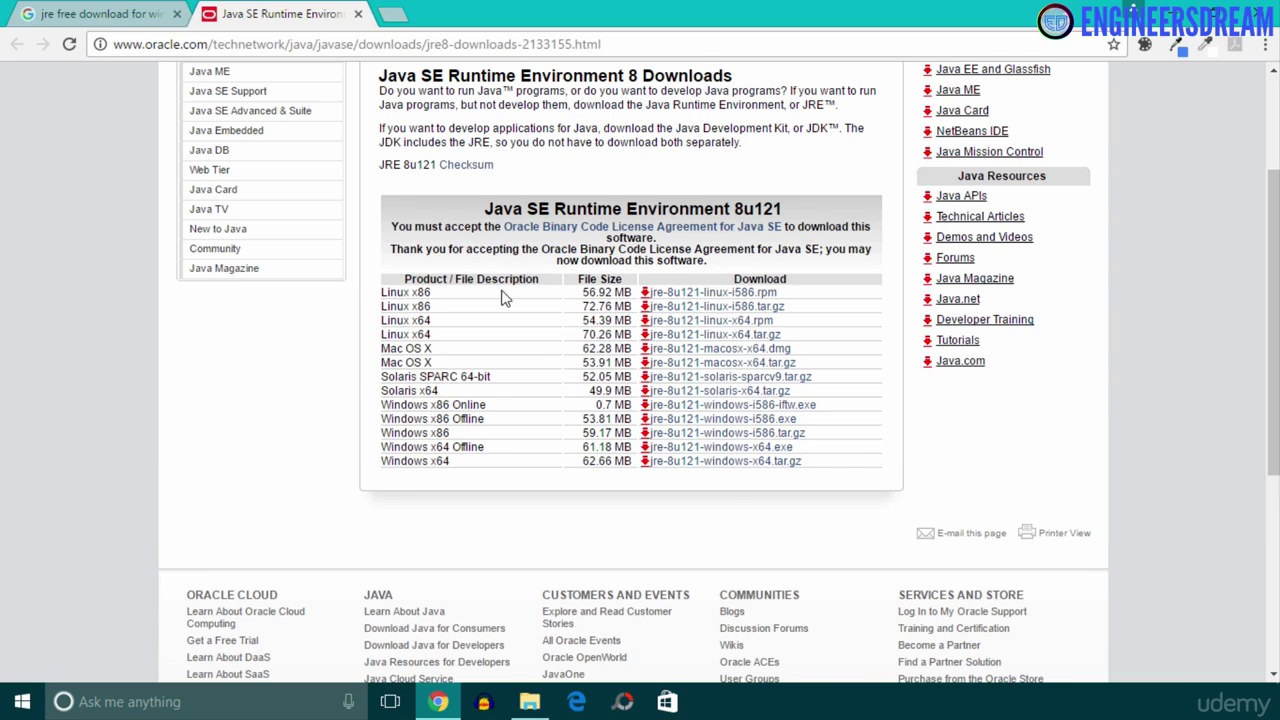
{"action": "left_click", "coordinate": [725, 452]}
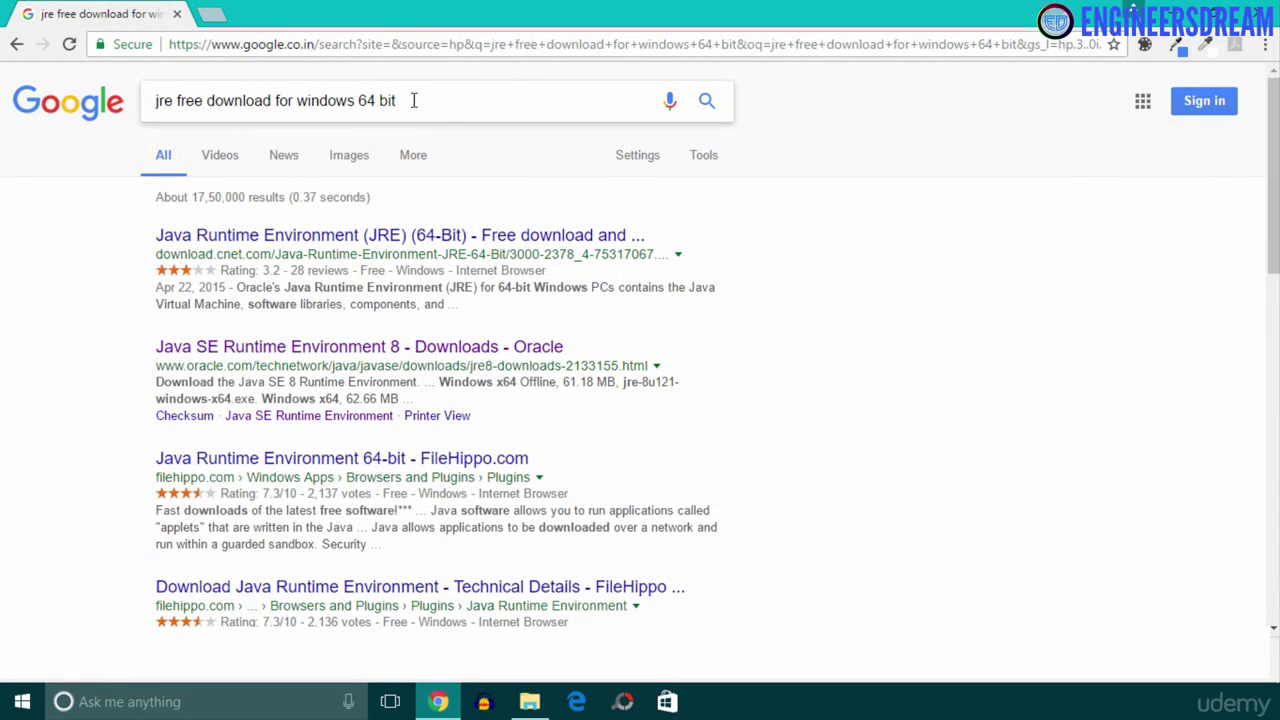
Step: Search Google for "jdk free download windows 64 bit" in place of the JRE query
{"action": "left_click", "coordinate": [409, 101]}
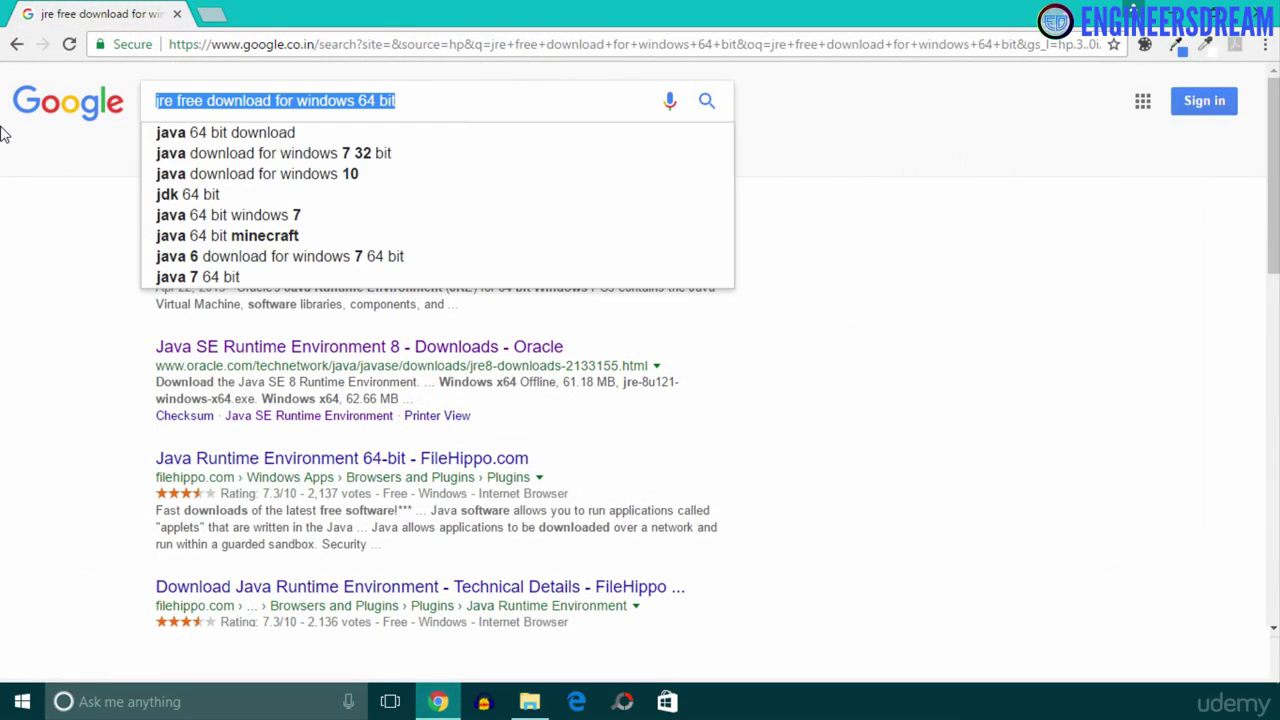
{"action": "type", "text": "jdk free download windo"}
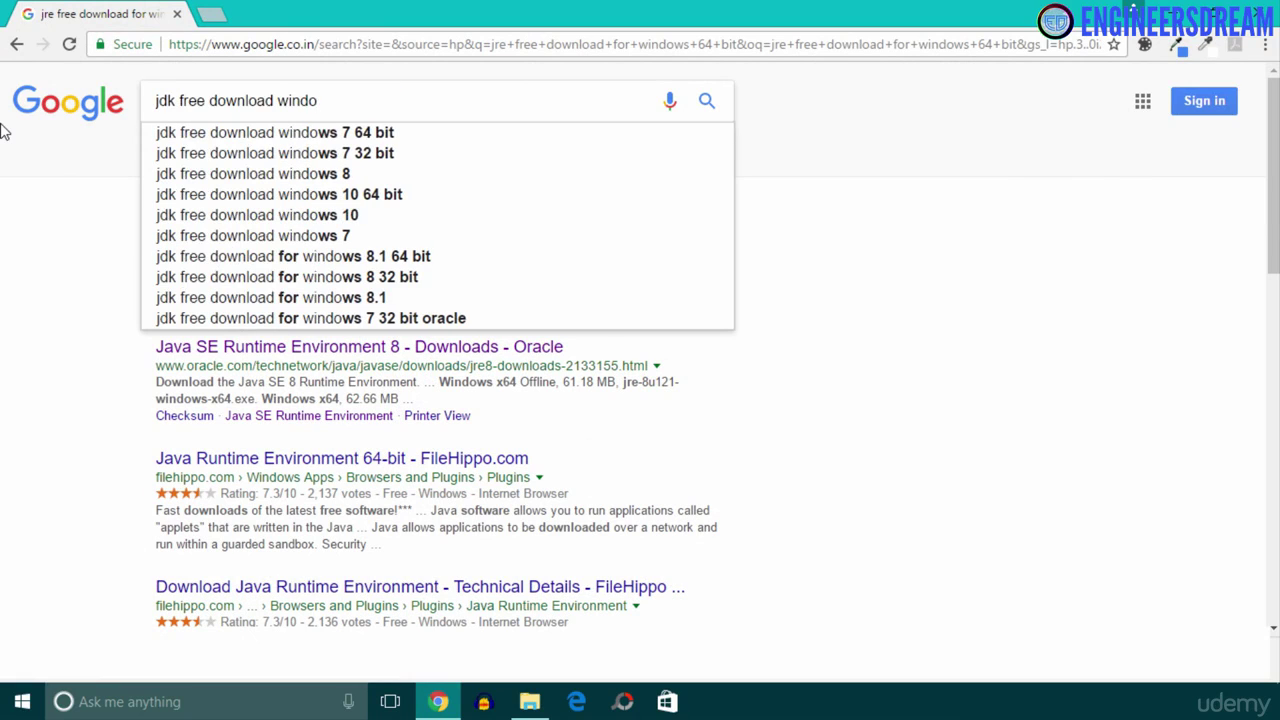
{"action": "key", "text": "Down"}
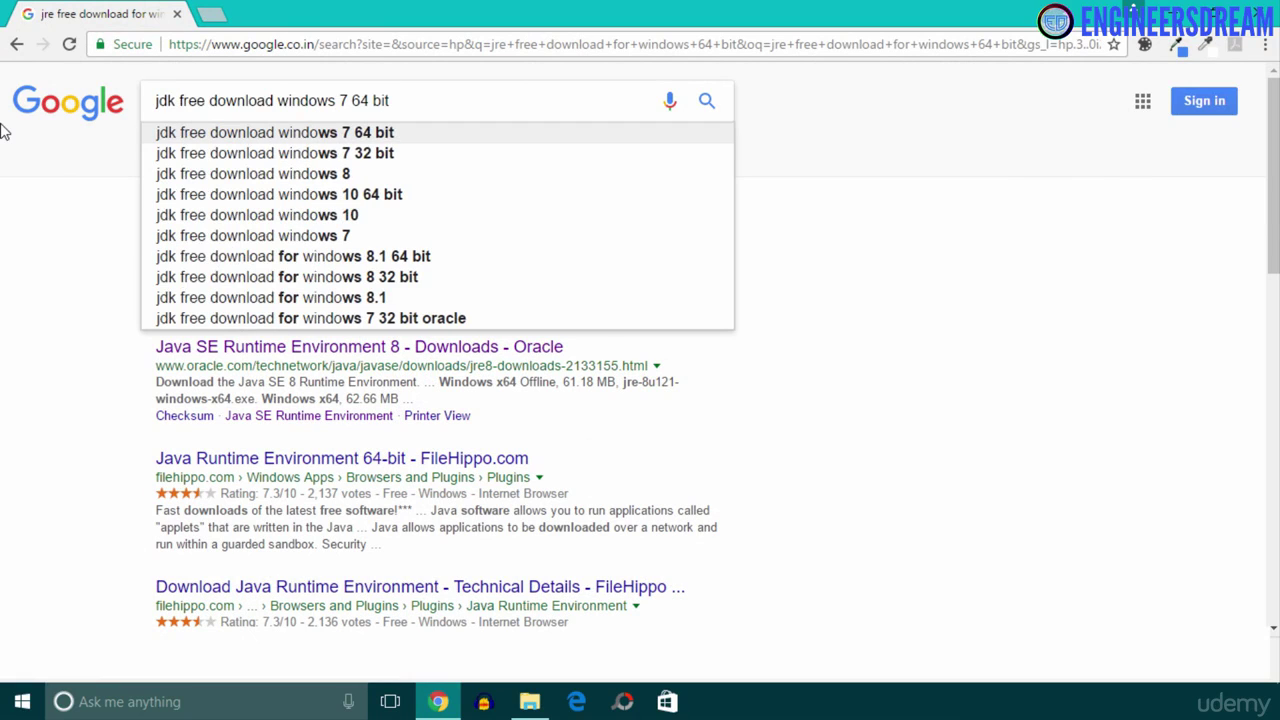
{"action": "key", "text": "Left"}
{"action": "key", "text": "Left"}
{"action": "key", "text": "Left"}
{"action": "key", "text": "Left"}
{"action": "key", "text": "Left"}
{"action": "key", "text": "Left"}
{"action": "key", "text": "BackSpace"}
{"action": "key", "text": "BackSpace"}
{"action": "key", "text": "Return"}
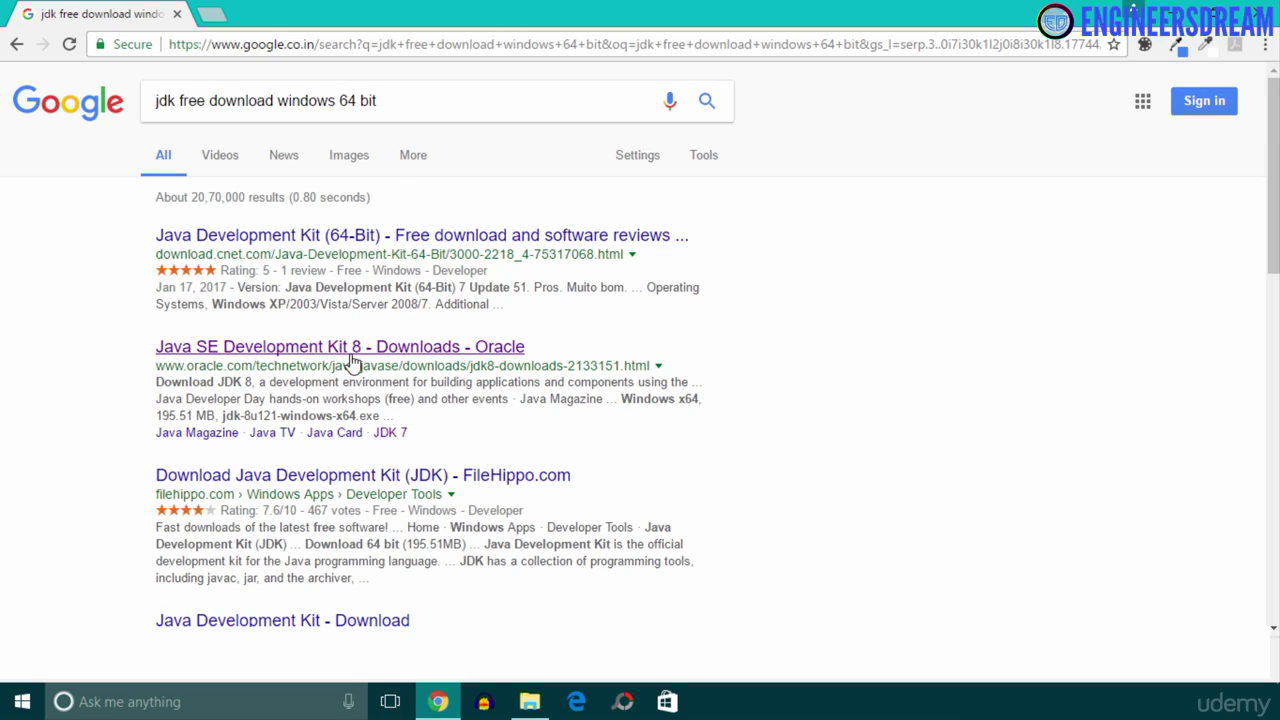
Step: Accept the license on Oracle's Java SE Development Kit 8 downloads page, opened in a new tab, and download jdk-8u121-windows-x64.exe
{"action": "right_click", "coordinate": [254, 350]}
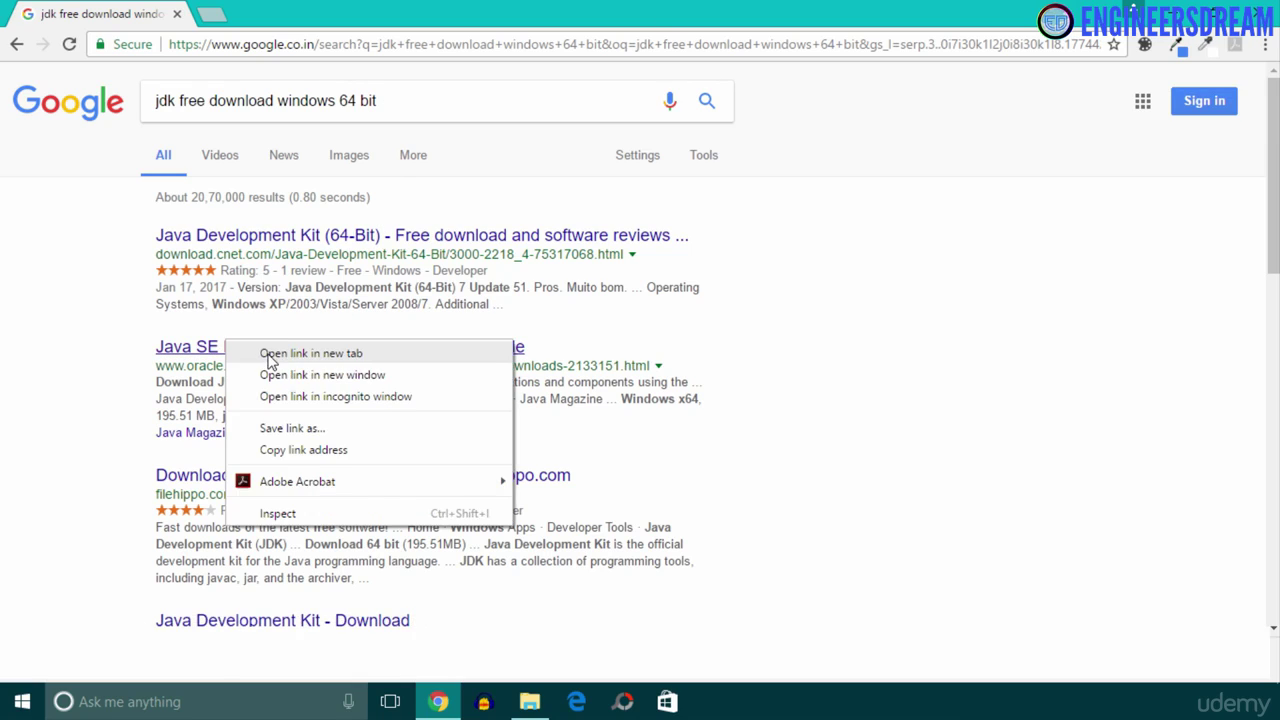
{"action": "left_click", "coordinate": [275, 354]}
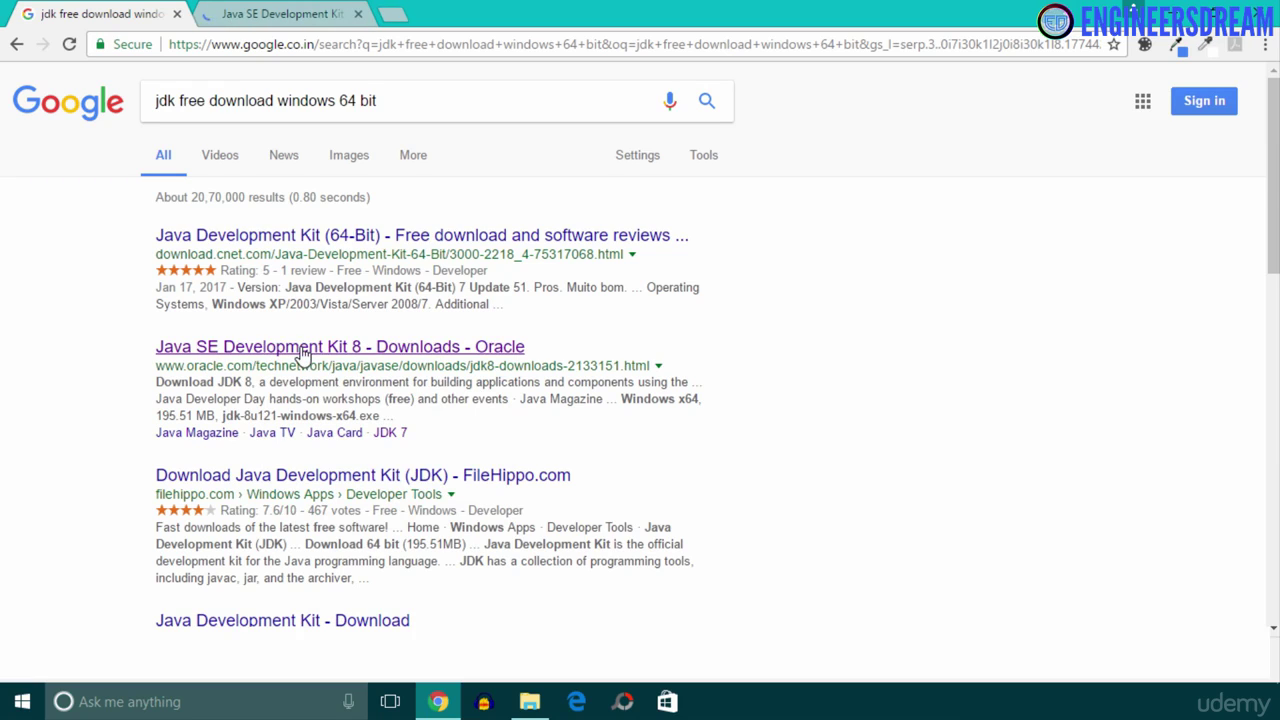
{"action": "left_click", "coordinate": [280, 16]}
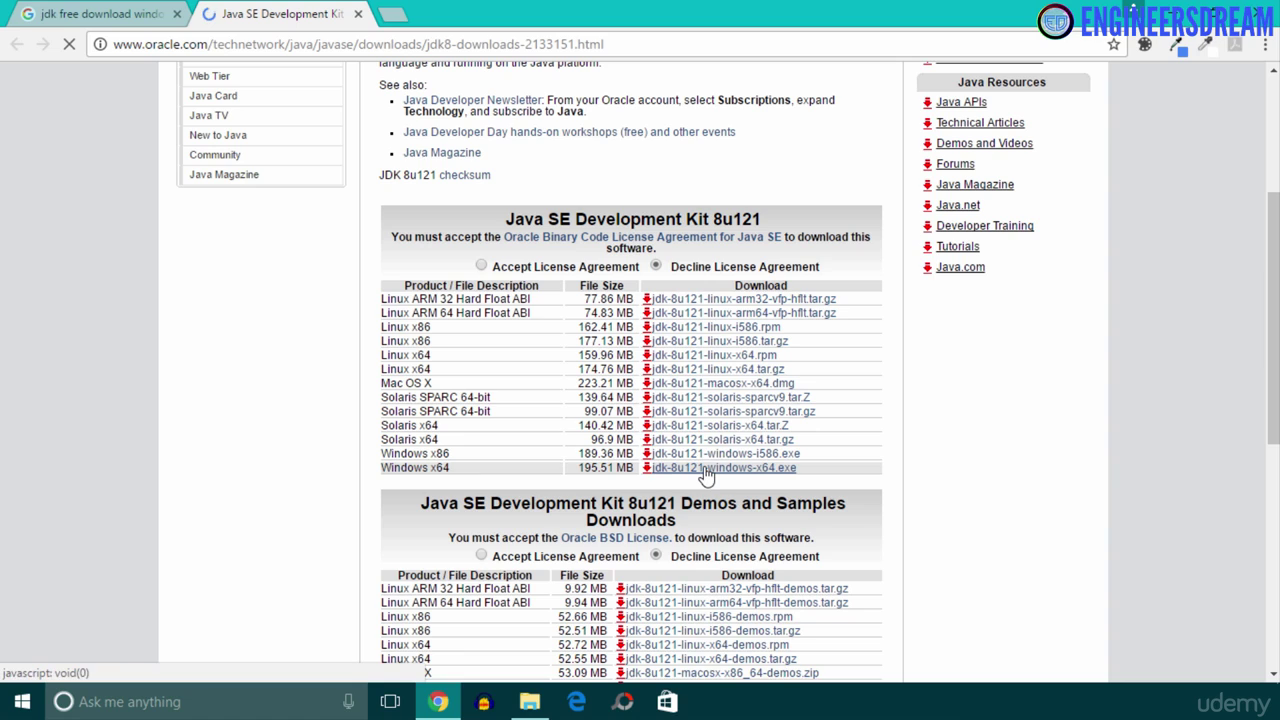
{"action": "left_click", "coordinate": [481, 266]}
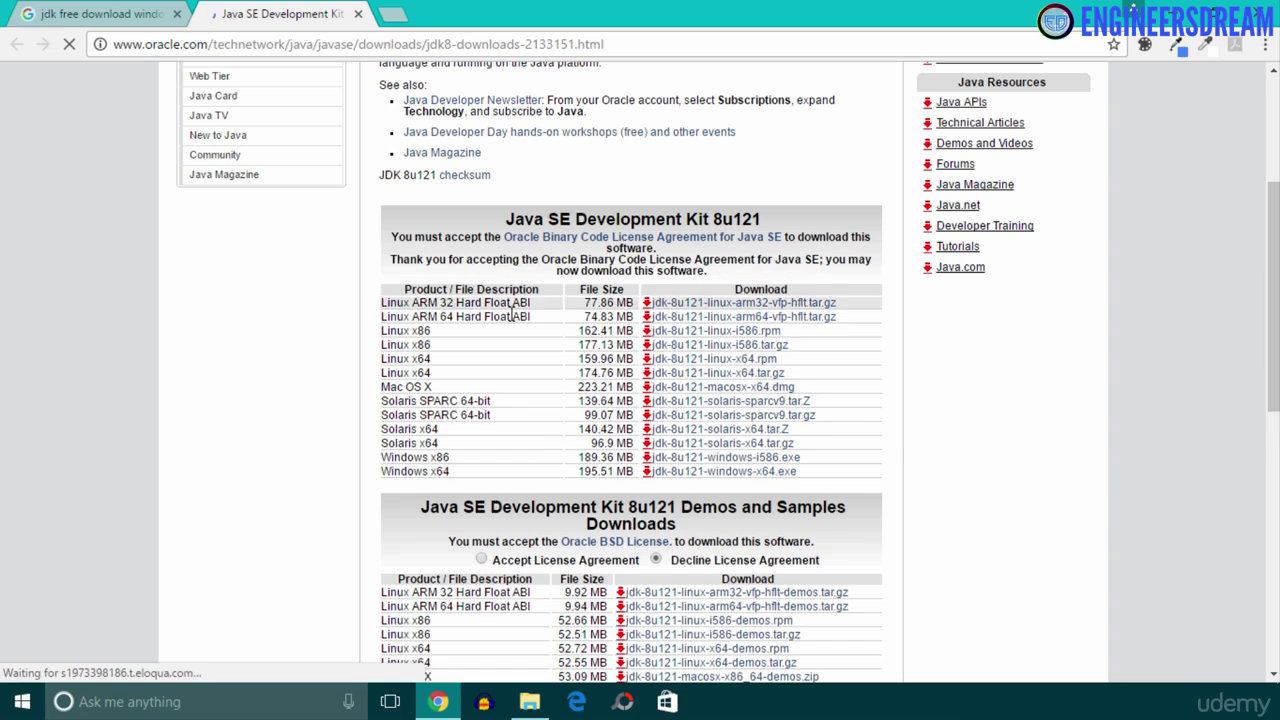
{"action": "left_click", "coordinate": [731, 478]}
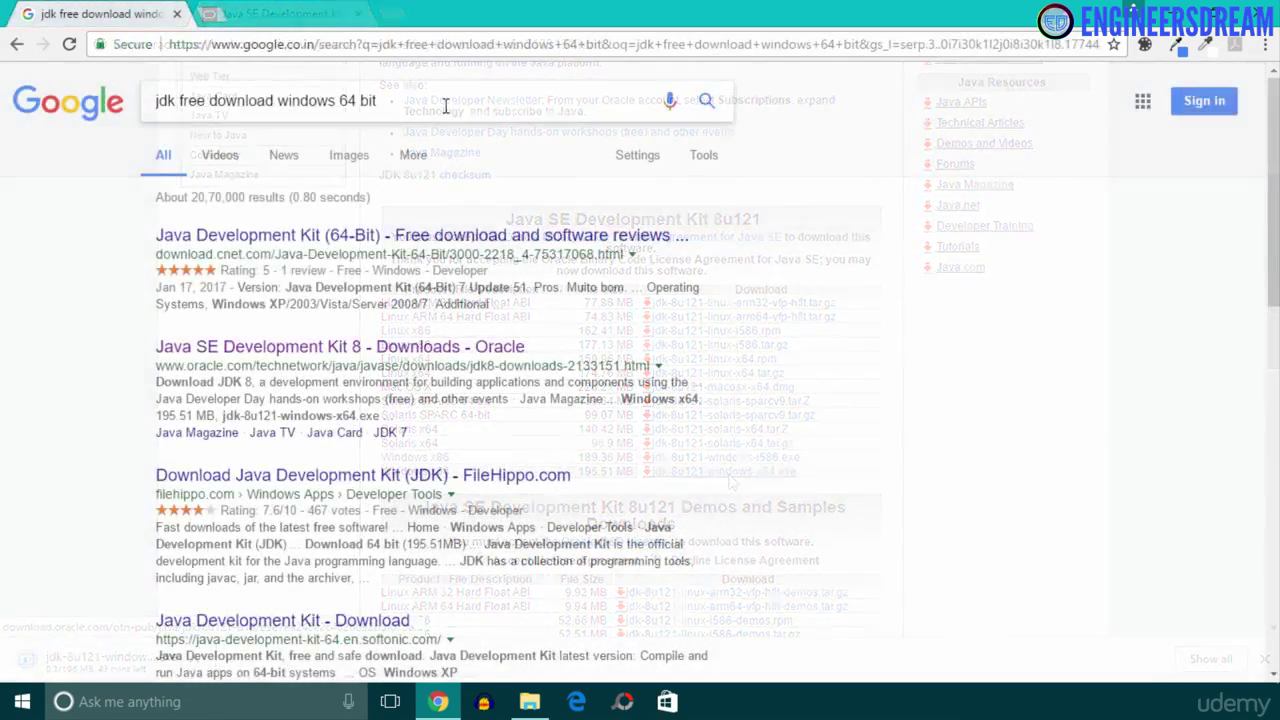
Step: Replace the JDK query with a Google search for "android studio download"
{"action": "left_click", "coordinate": [443, 106]}
{"action": "left_click_drag", "start_coordinate": [443, 106], "coordinate": [122, 67]}
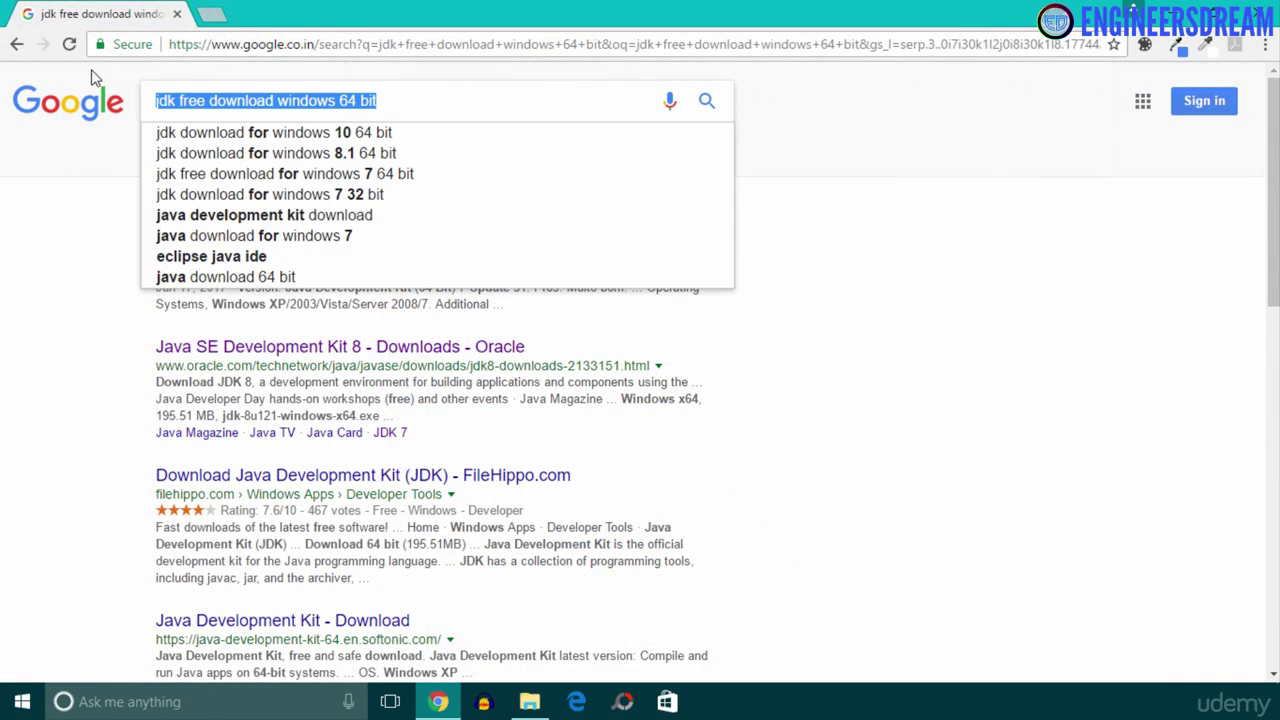
{"action": "key", "text": "BackSpace"}
{"action": "type", "text": "android "}
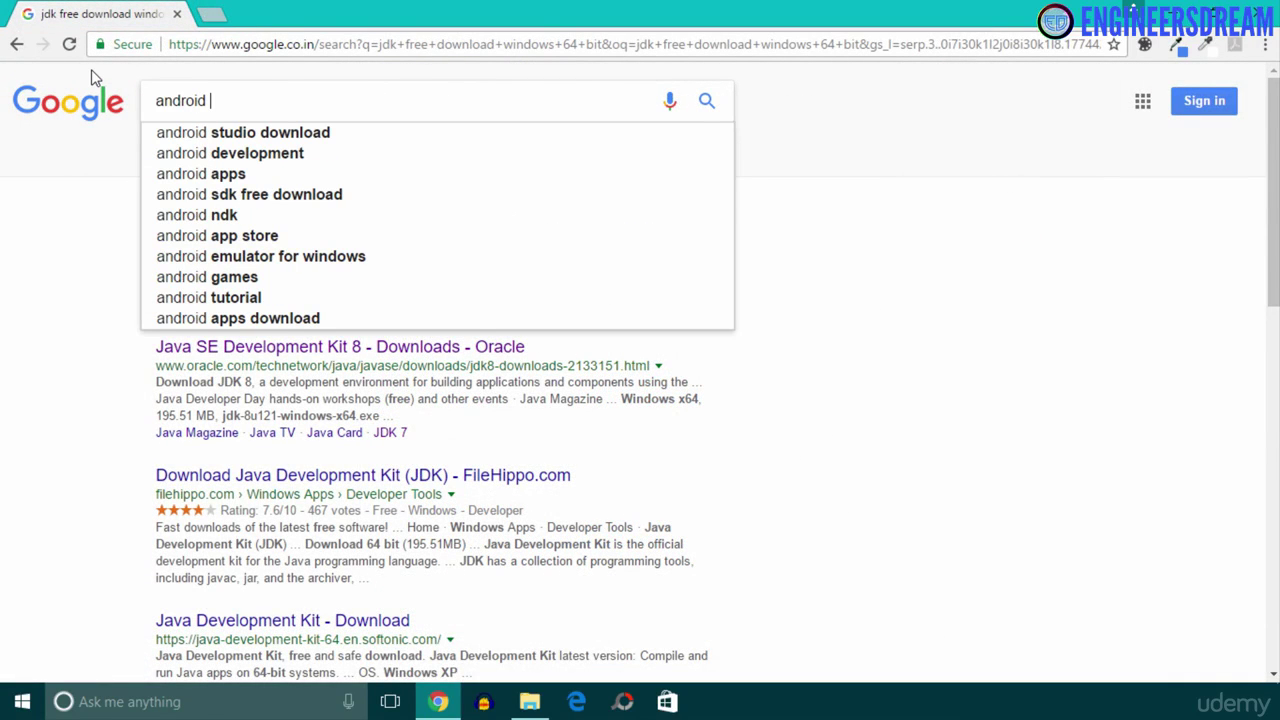
{"action": "type", "text": "studio download"}
{"action": "key", "text": "Return"}
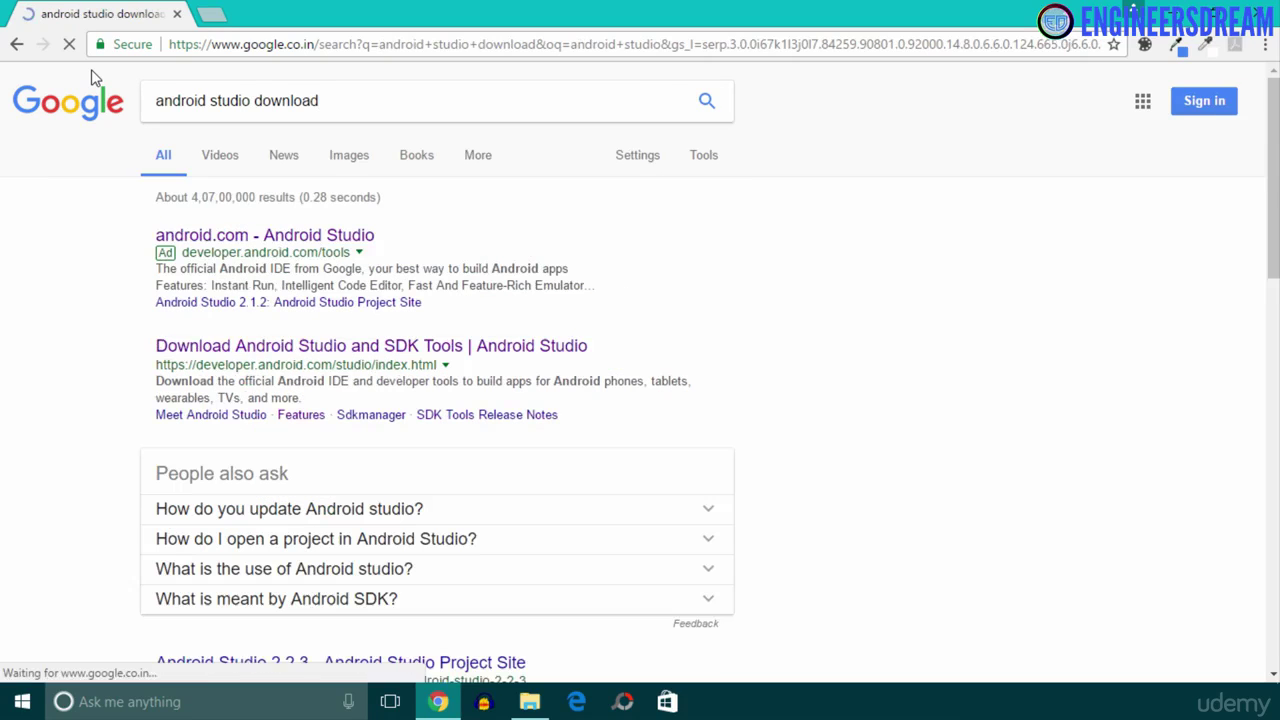
Step: Open the "android.com - Android Studio" search result in a new tab and switch to it
{"action": "right_click", "coordinate": [296, 244]}
{"action": "left_click", "coordinate": [330, 252]}
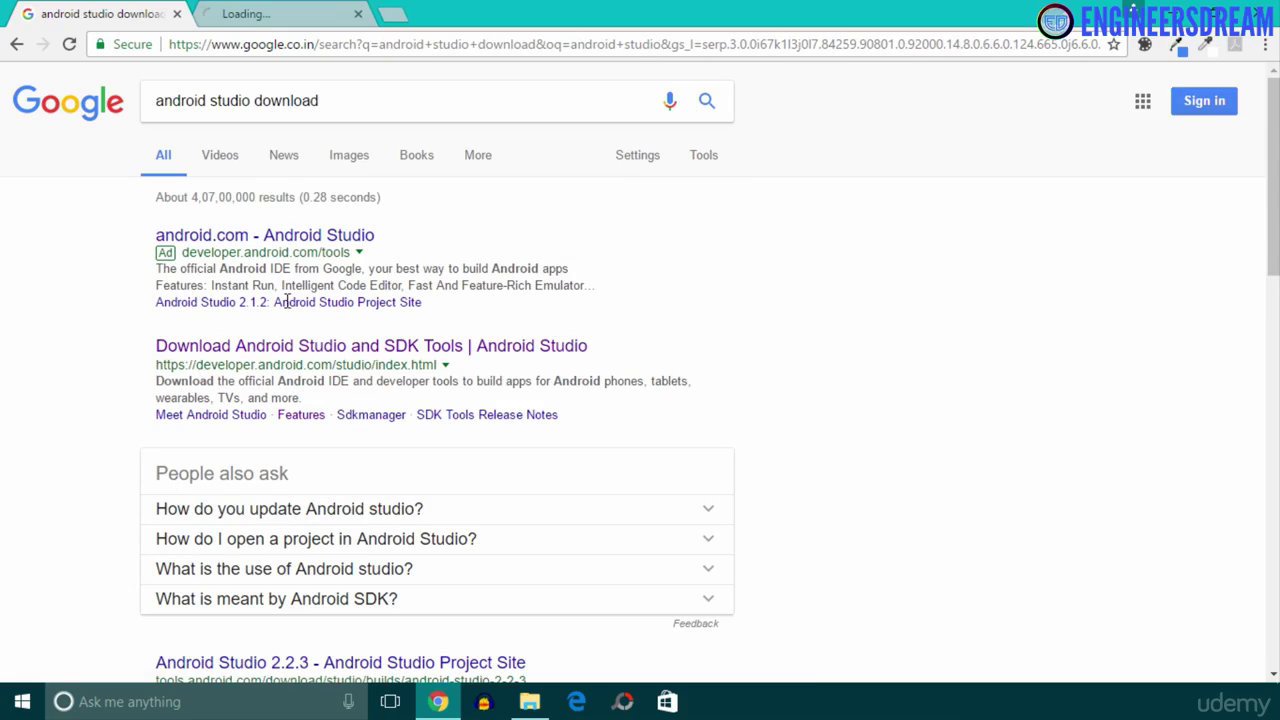
{"action": "left_click", "coordinate": [289, 10]}
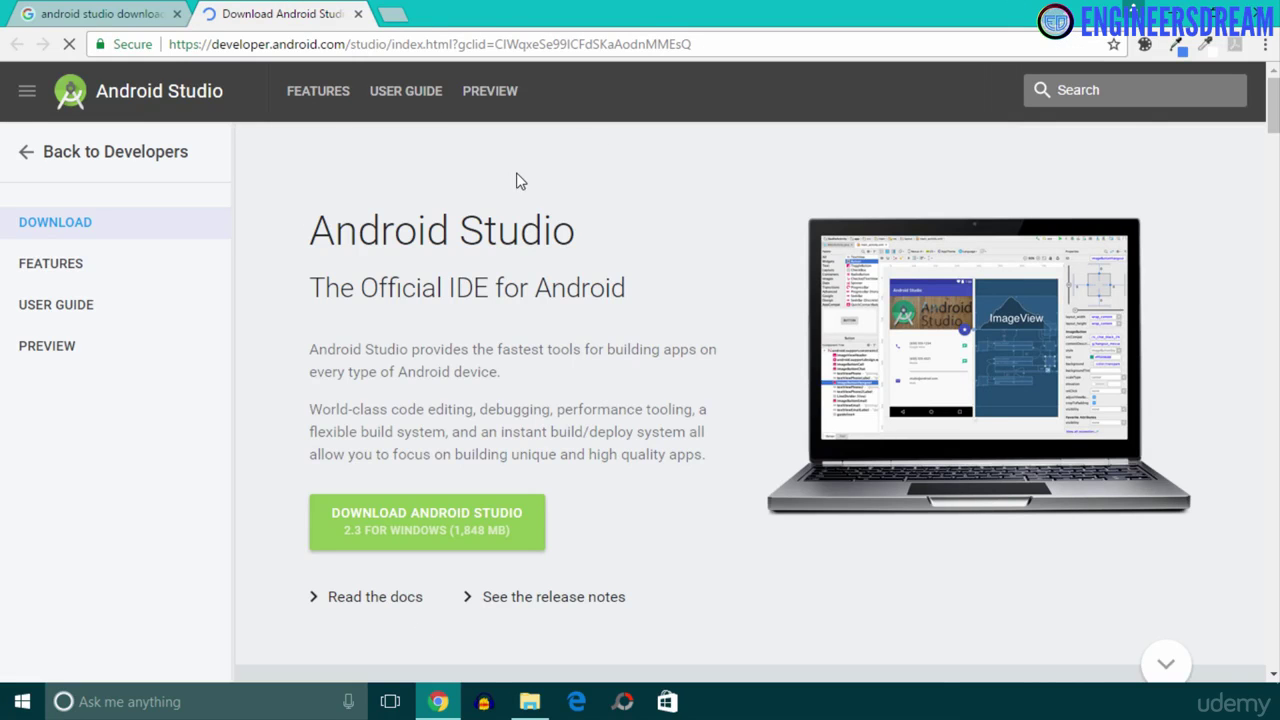
Step: Agree to the terms and conditions and download Android Studio 2.3 for Windows
{"action": "scroll", "coordinate": [491, 514], "scroll_direction": "down", "scroll_amount": 1}
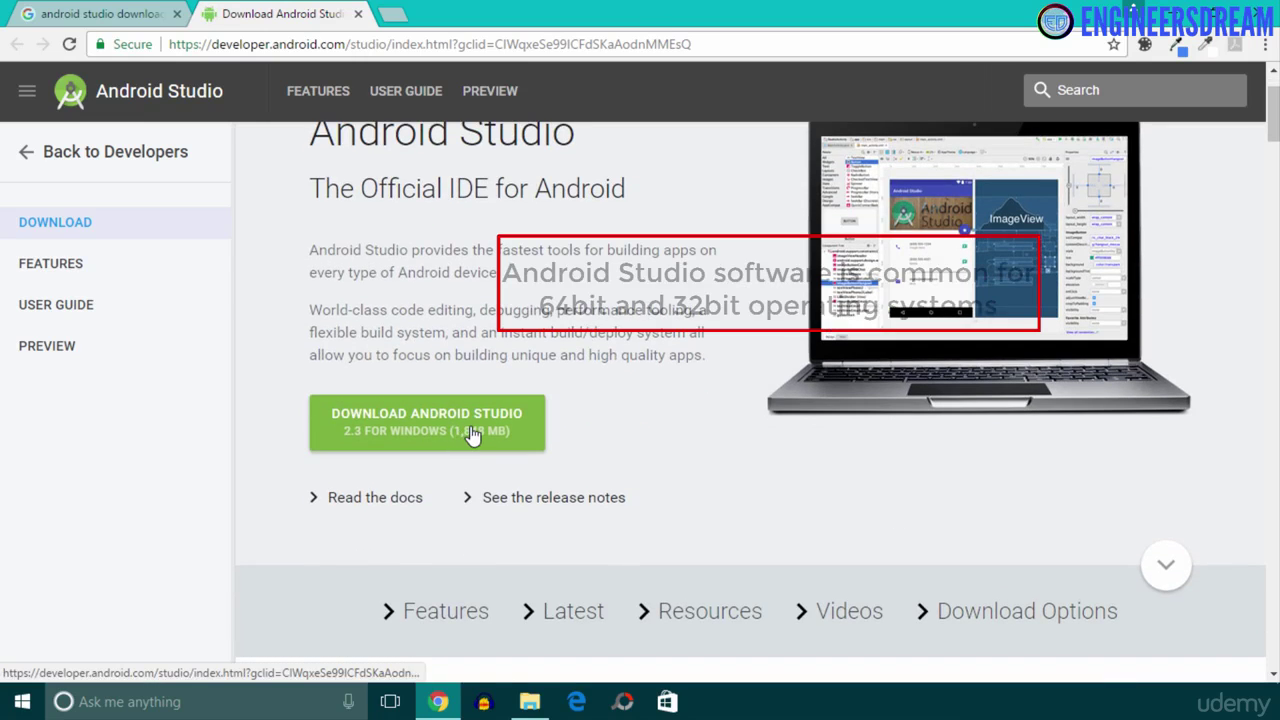
{"action": "left_click", "coordinate": [470, 427]}
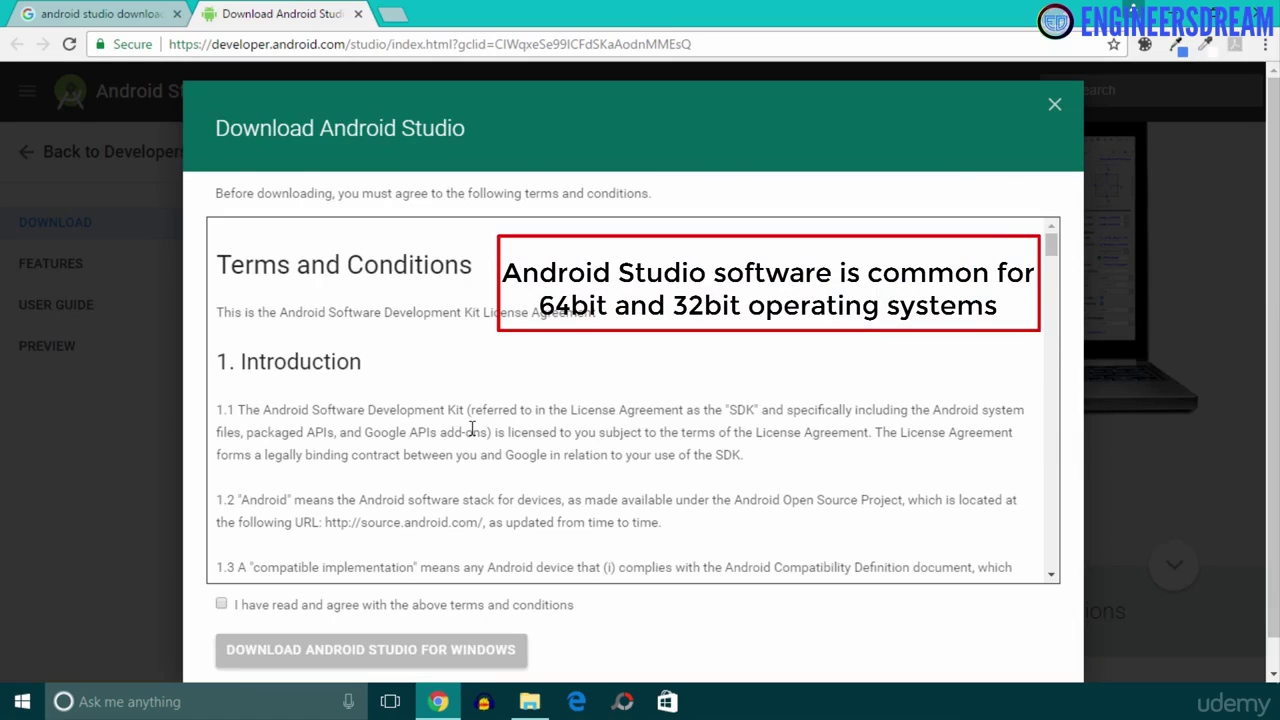
{"action": "left_click", "coordinate": [221, 605]}
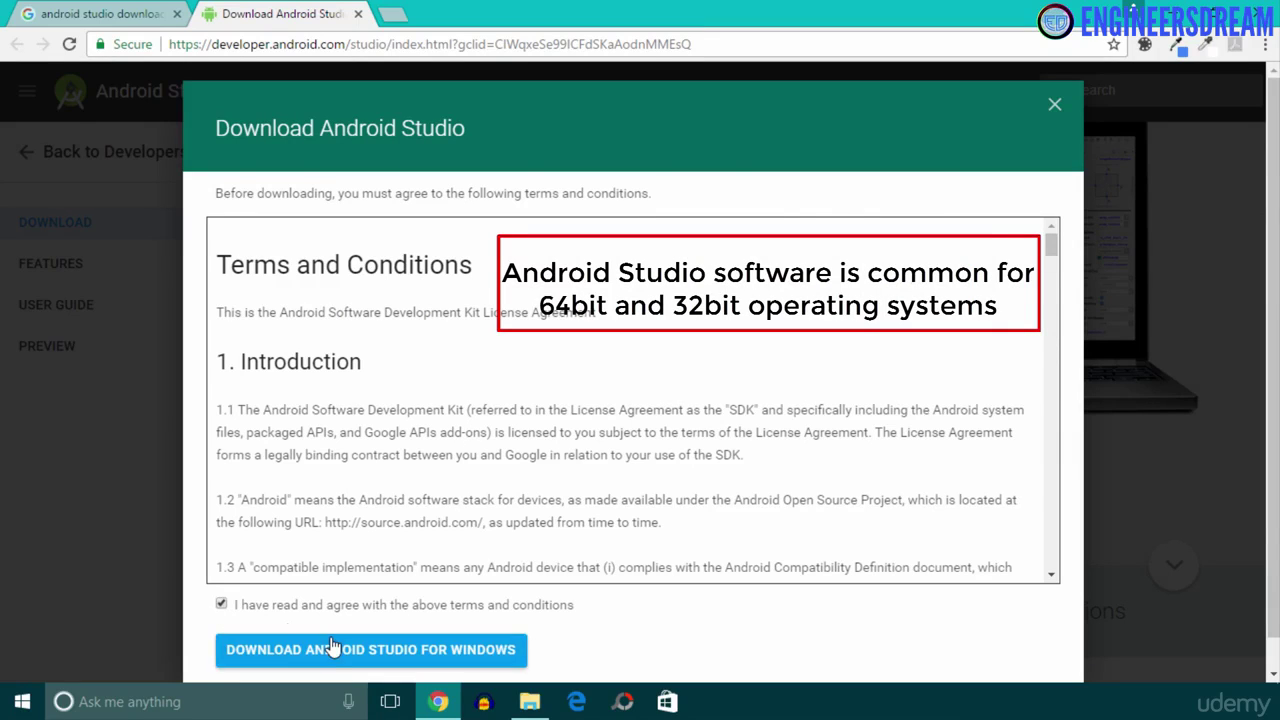
{"action": "left_click", "coordinate": [443, 651]}
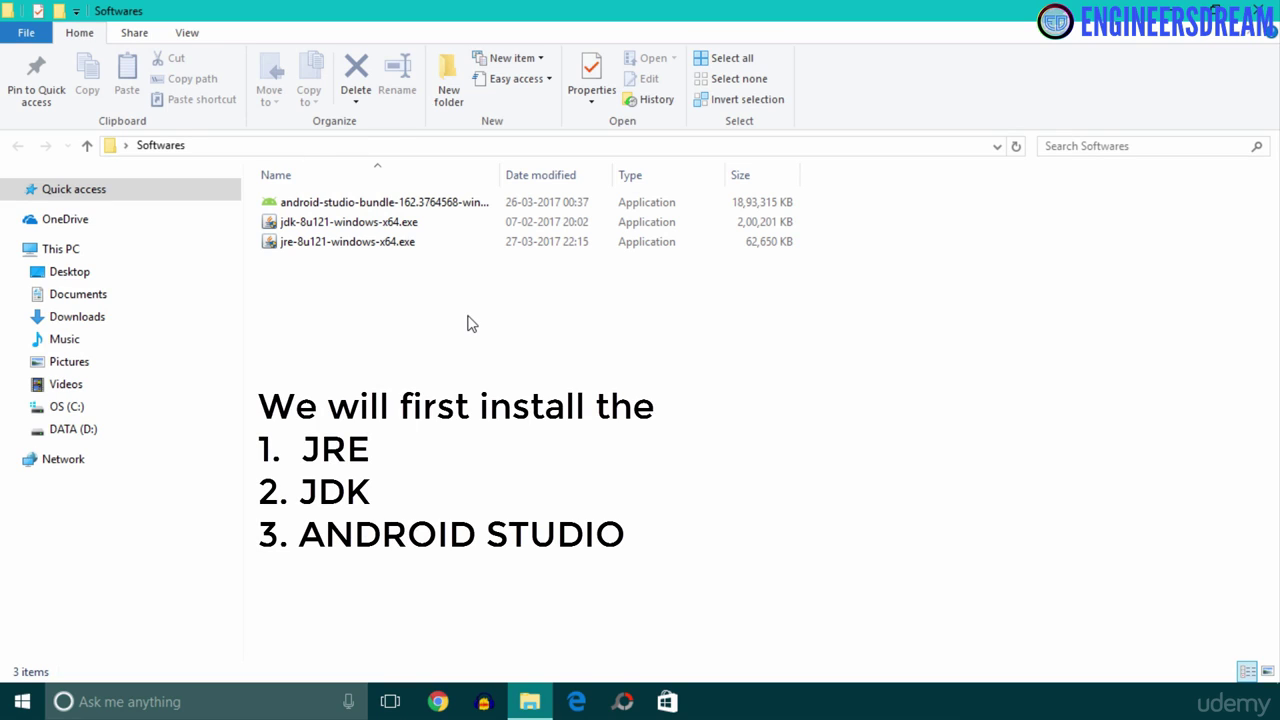
Step: Install the Java JRE from jre-8u121-windows-x64.exe, moving past the out-of-date versions page, and close the completed setup
{"action": "double_click", "coordinate": [375, 252]}
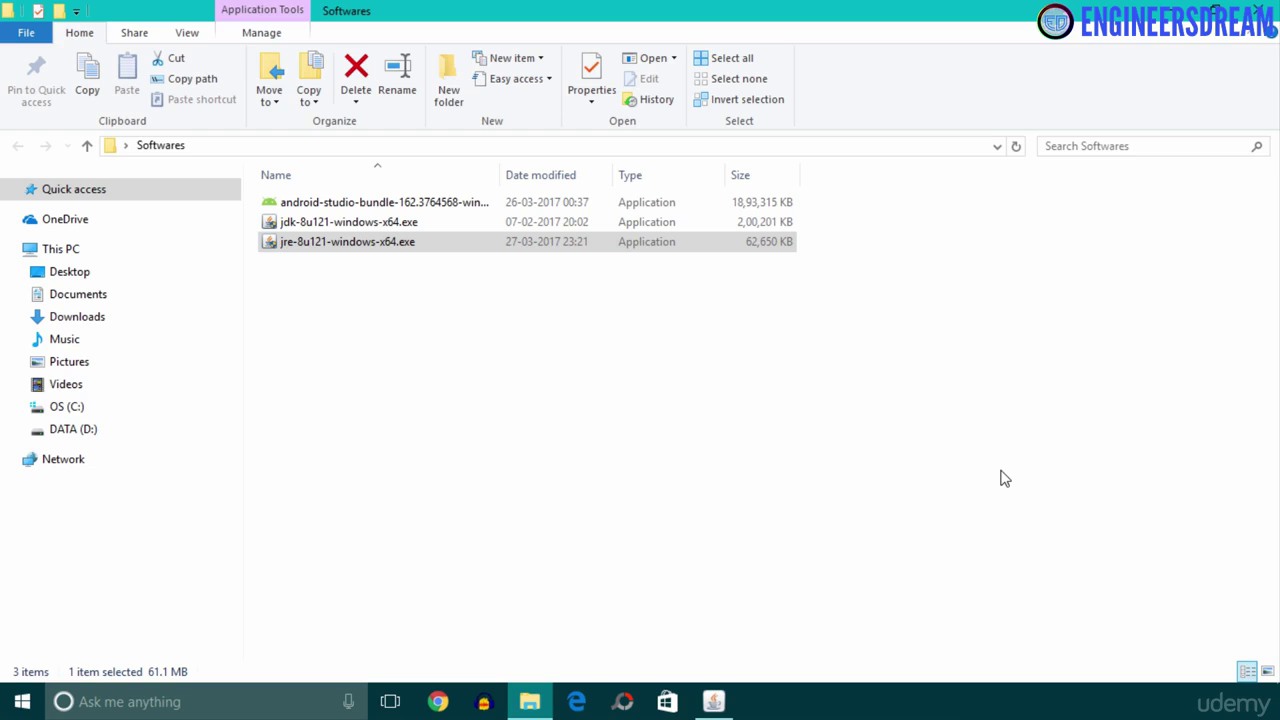
{"action": "mouse_move", "coordinate": [713, 703]}
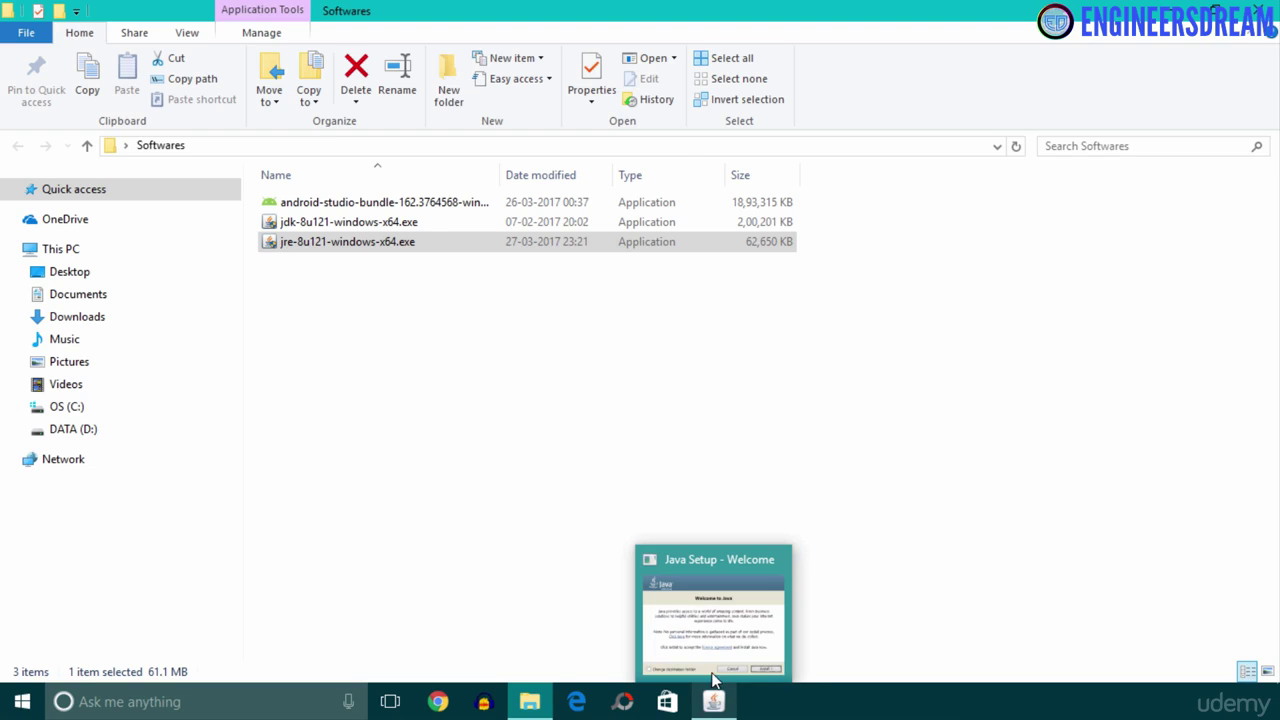
{"action": "left_click", "coordinate": [711, 650]}
{"action": "left_click", "coordinate": [810, 518]}
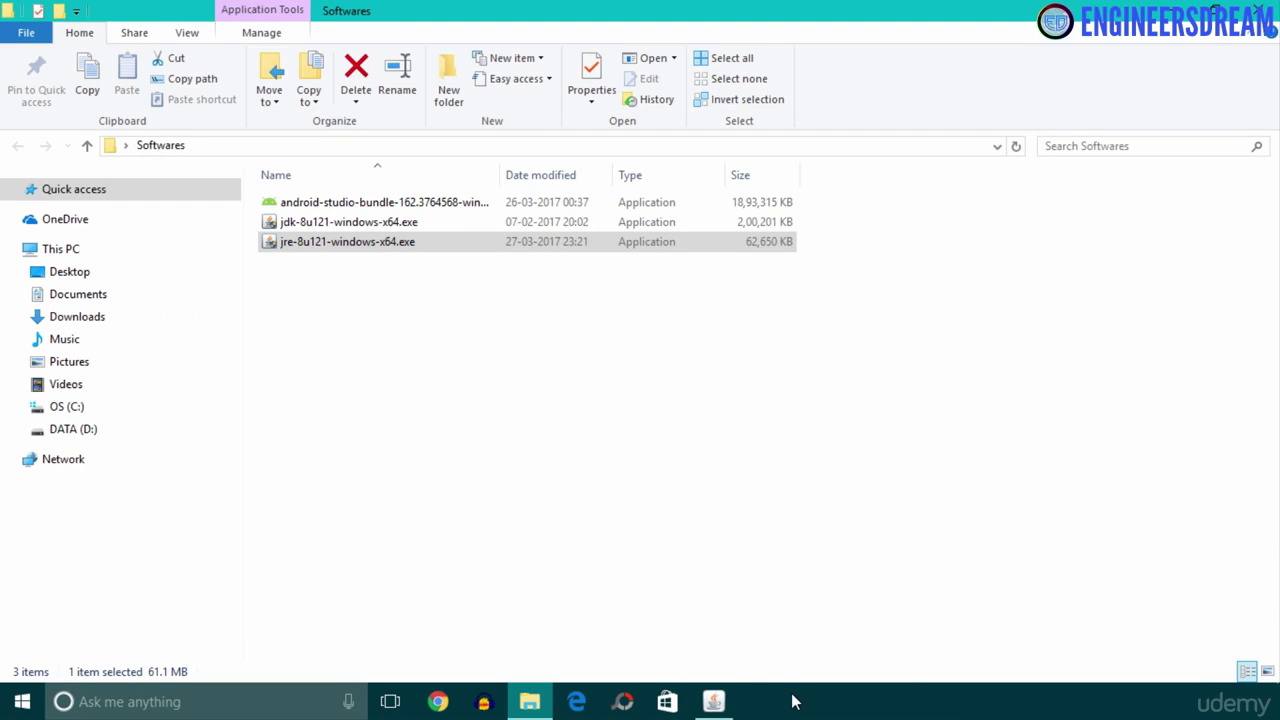
{"action": "left_click", "coordinate": [716, 702]}
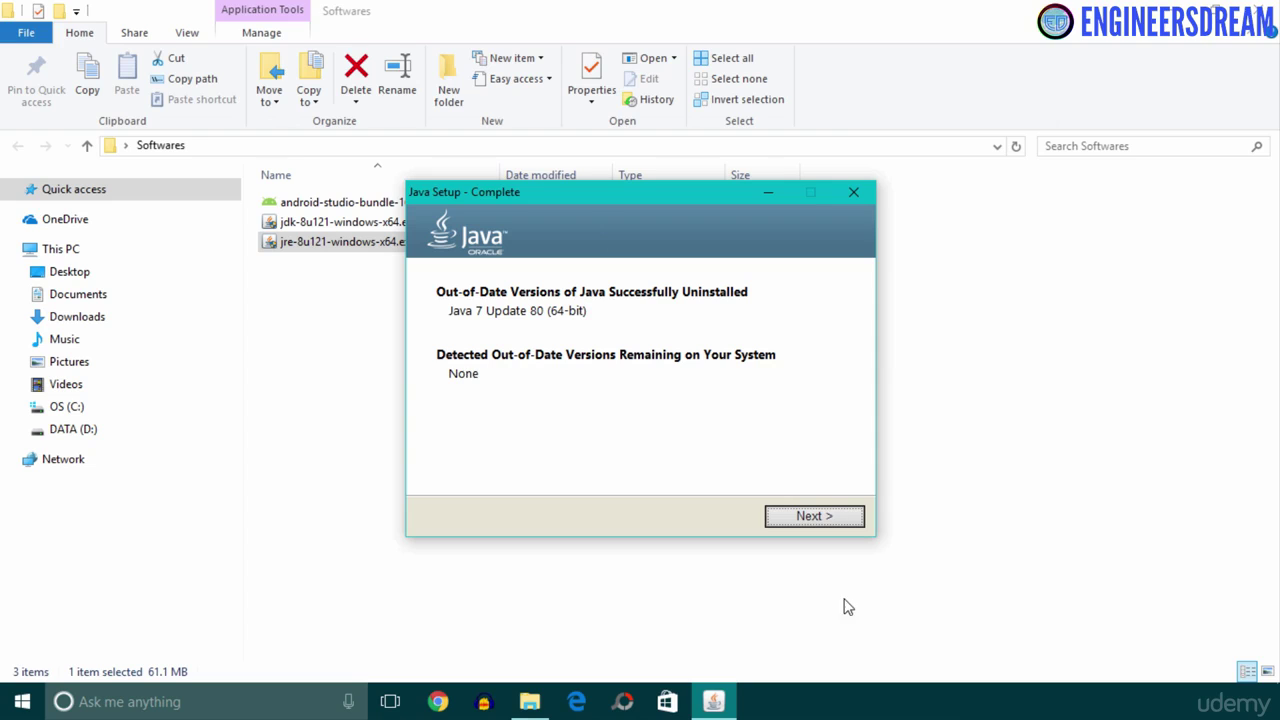
{"action": "left_click", "coordinate": [815, 516]}
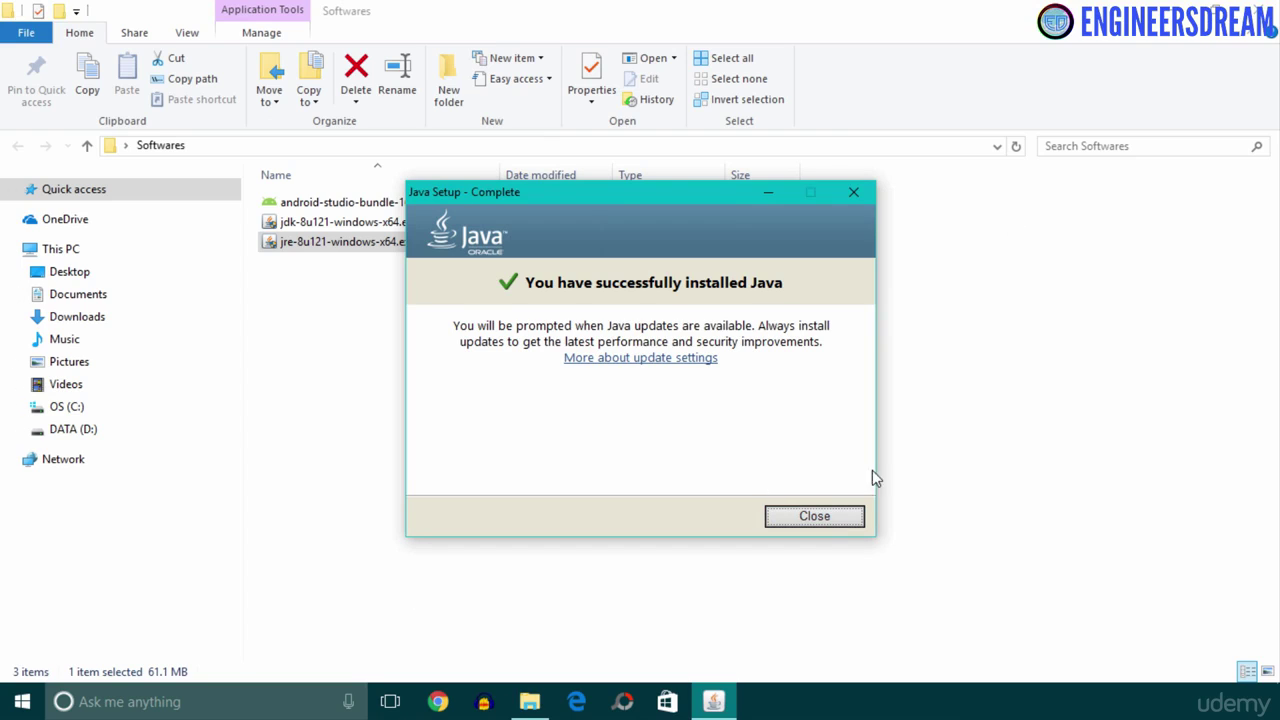
{"action": "left_click", "coordinate": [814, 522]}
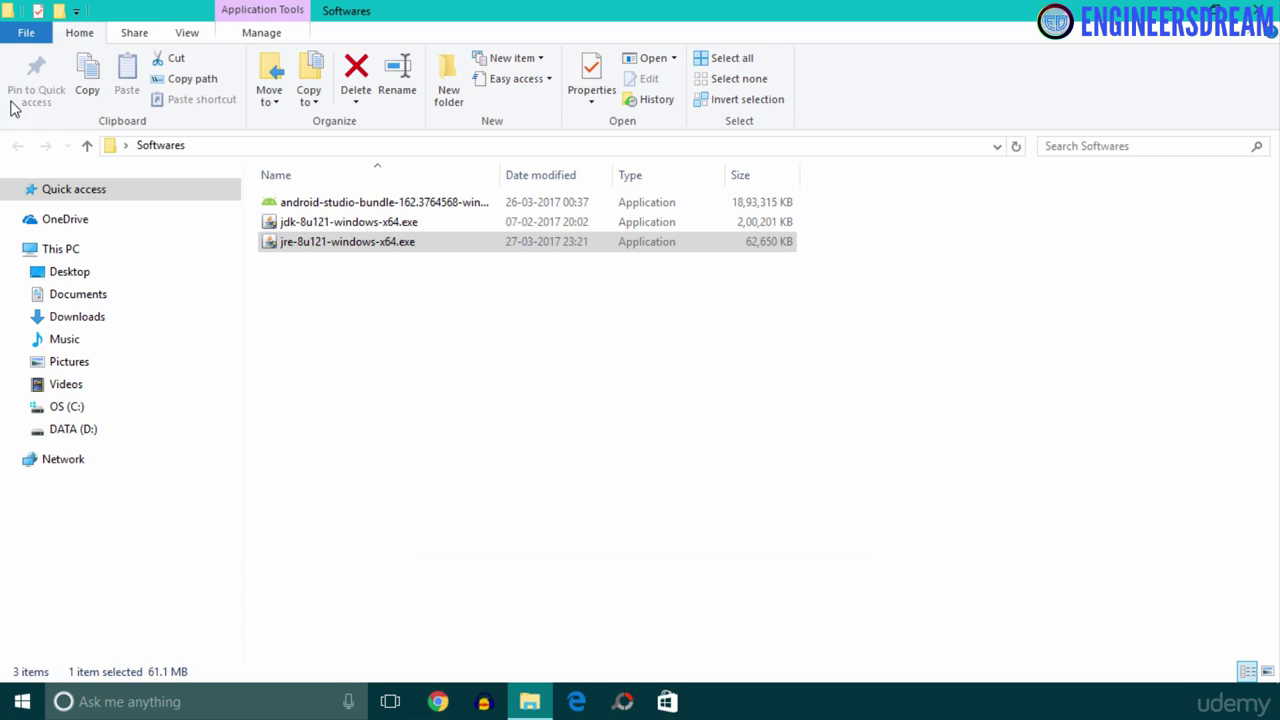
Step: Install the JDK from jdk-8u121-windows-x64.exe with the default features and destination folders, and close the completed setup
{"action": "left_click", "coordinate": [284, 310]}
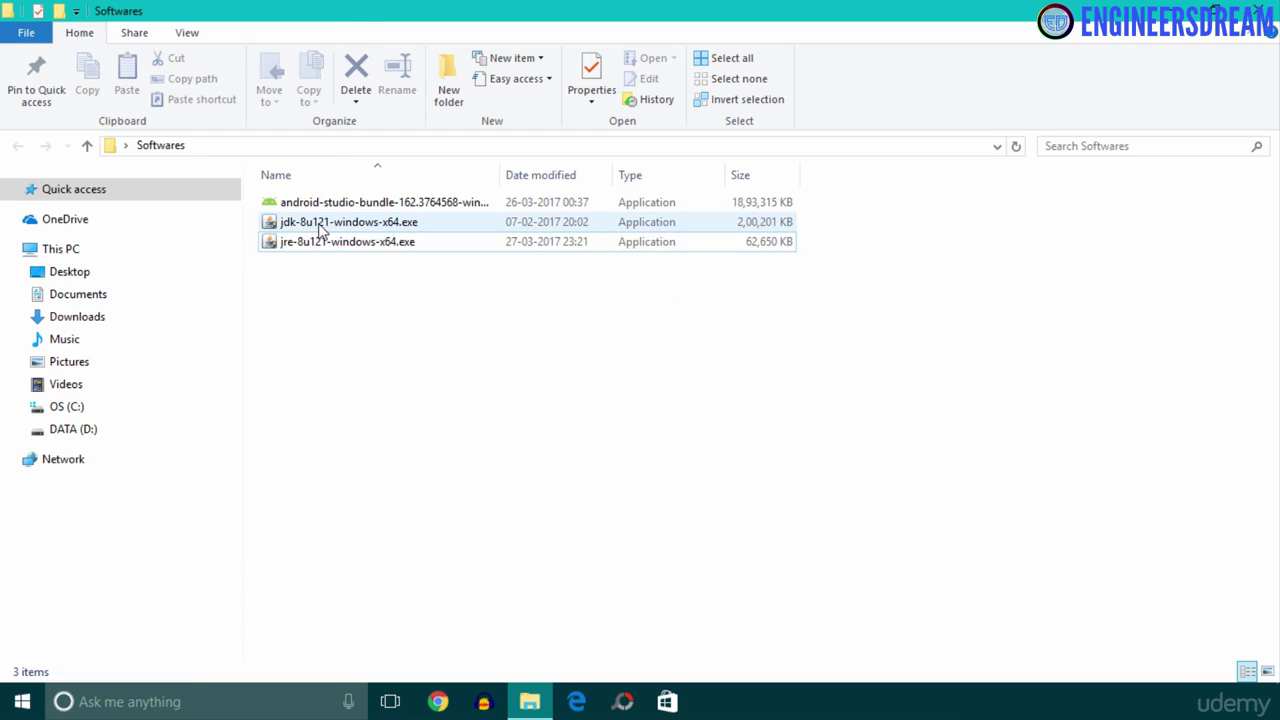
{"action": "left_click", "coordinate": [322, 226]}
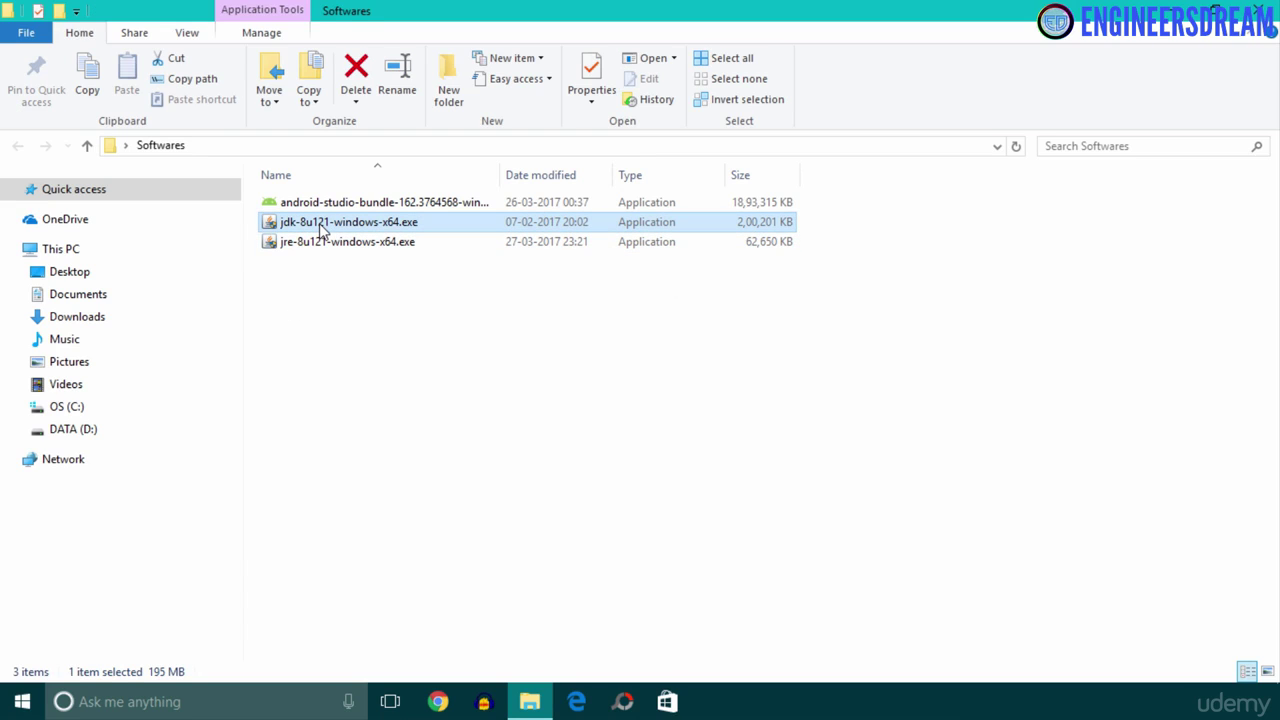
{"action": "double_click", "coordinate": [322, 226]}
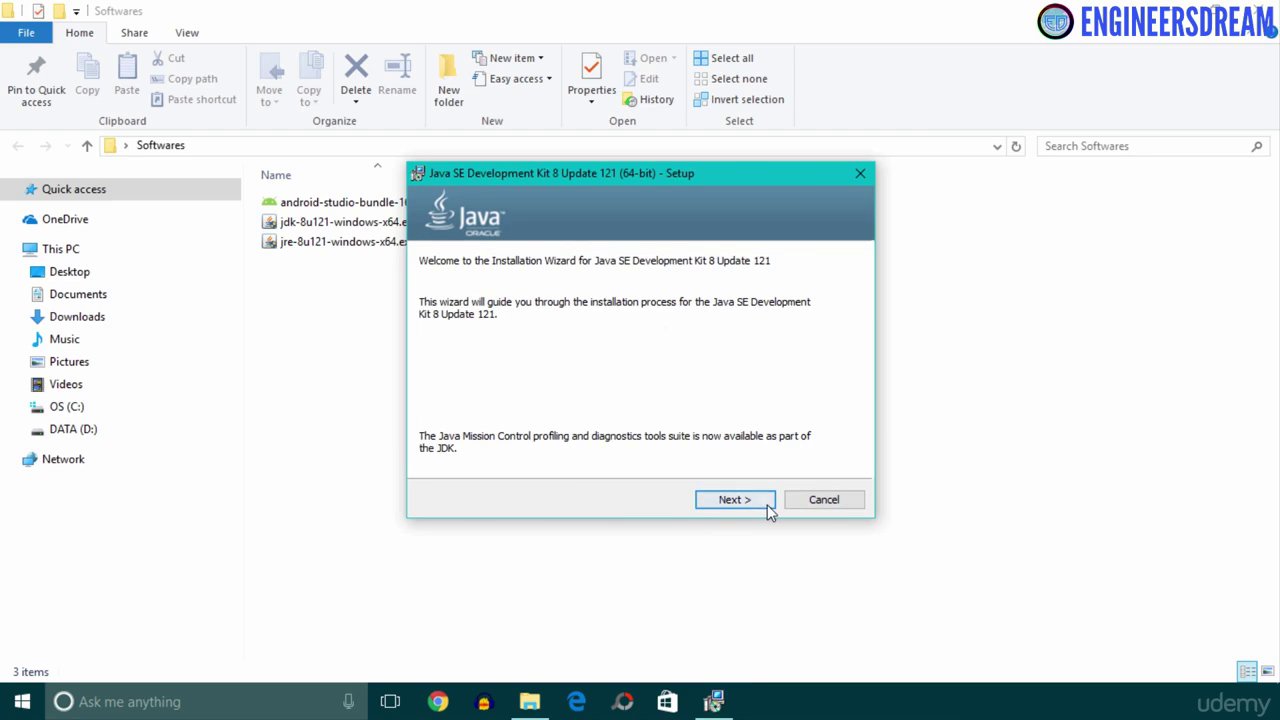
{"action": "left_click", "coordinate": [751, 501]}
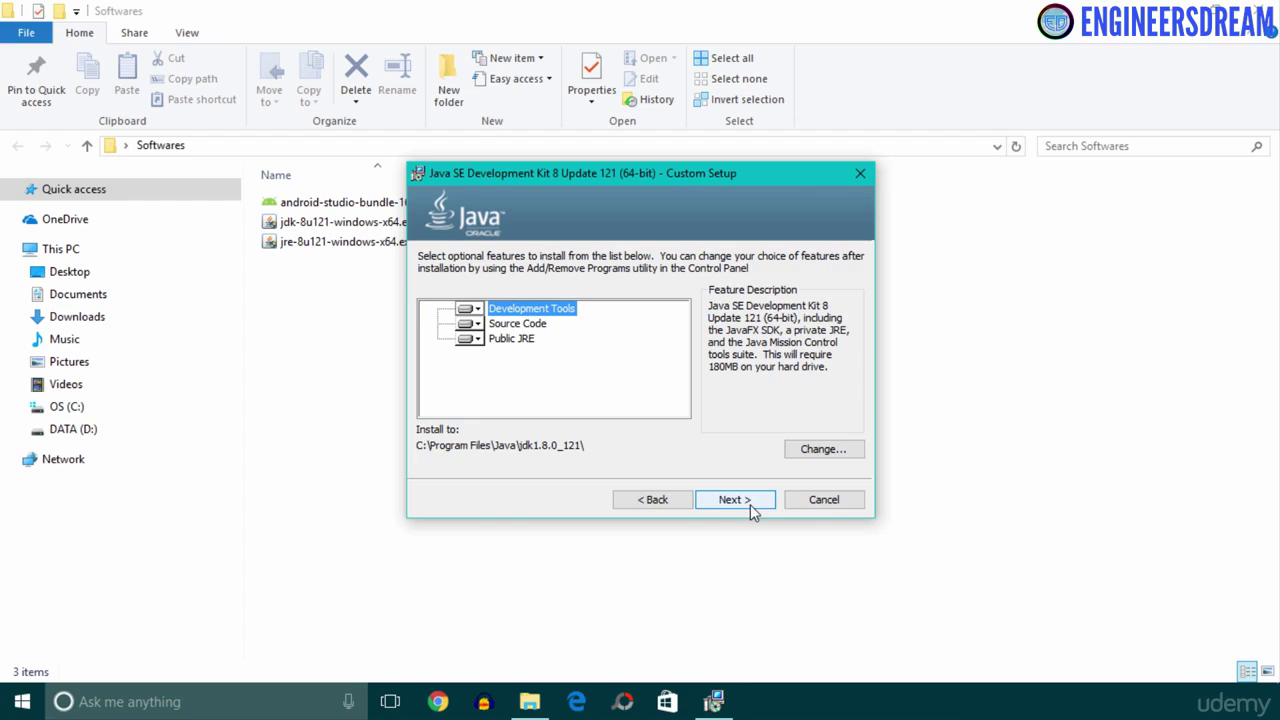
{"action": "left_click", "coordinate": [757, 502]}
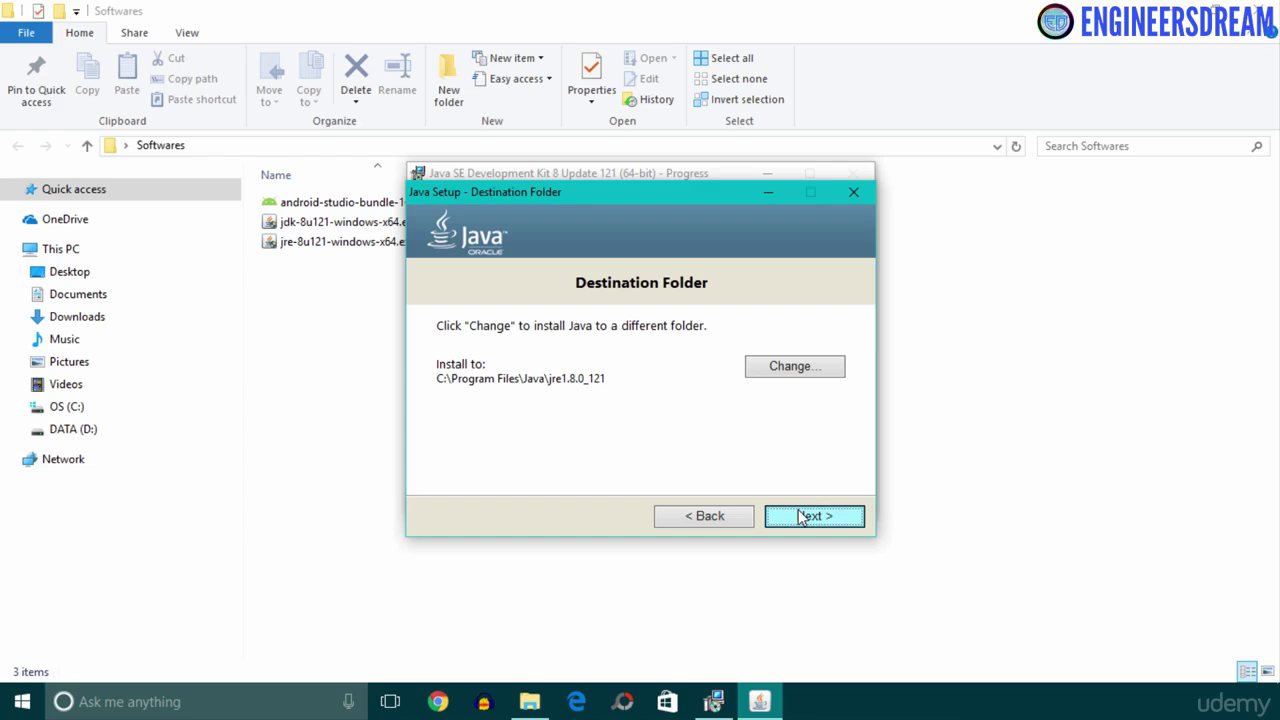
{"action": "left_click", "coordinate": [805, 518]}
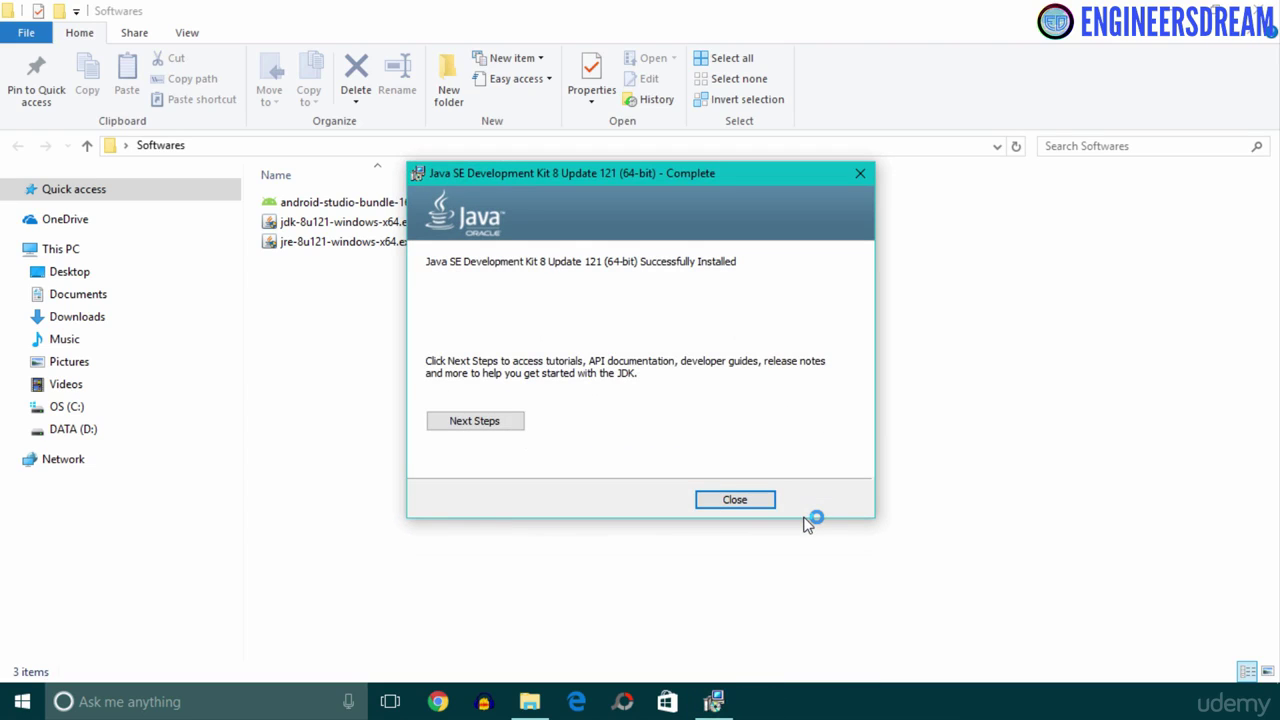
{"action": "left_click", "coordinate": [731, 499]}
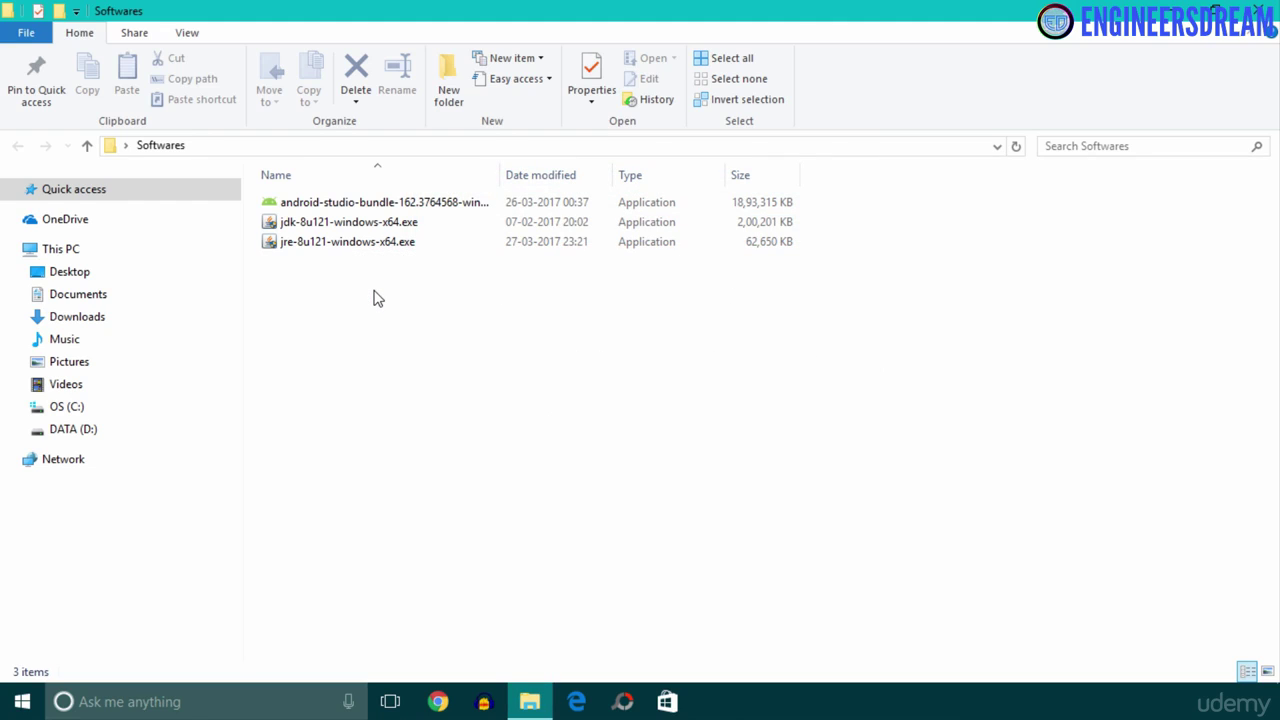
Step: Run the android-studio-bundle installer, keep Android SDK and Android Virtual Device selected, and accept the license agreement
{"action": "double_click", "coordinate": [441, 208]}
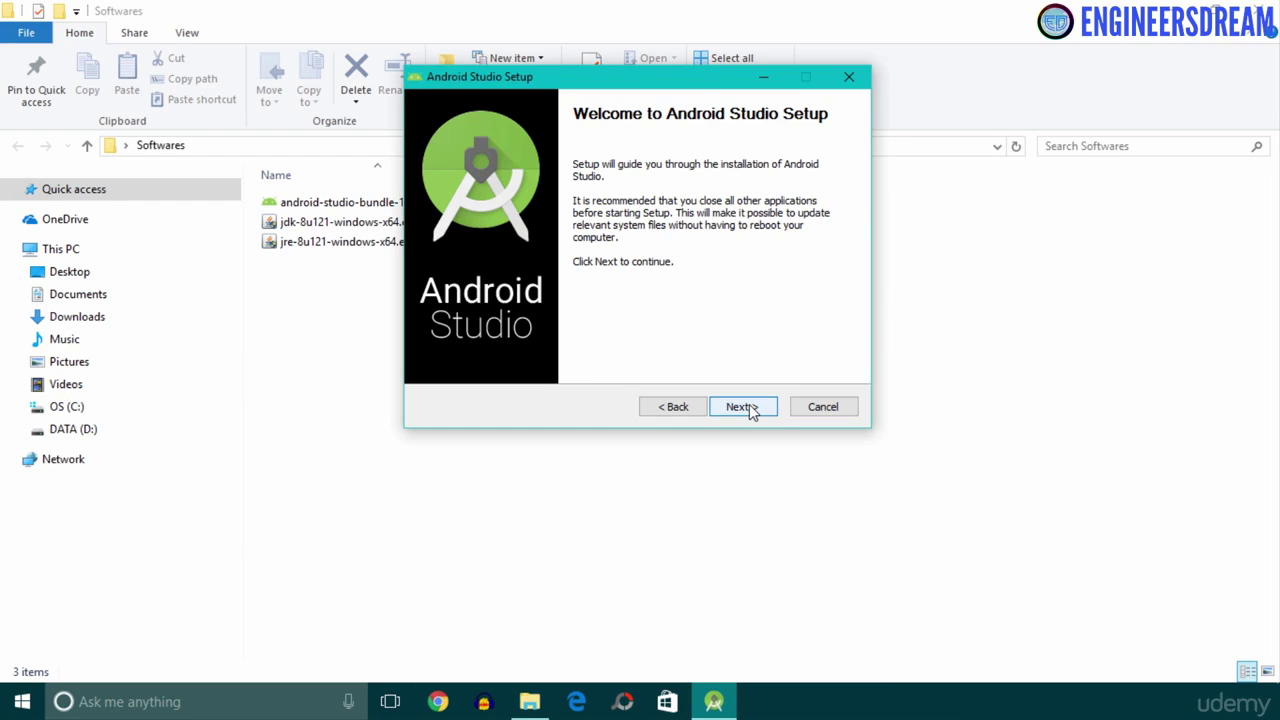
{"action": "left_click", "coordinate": [752, 412]}
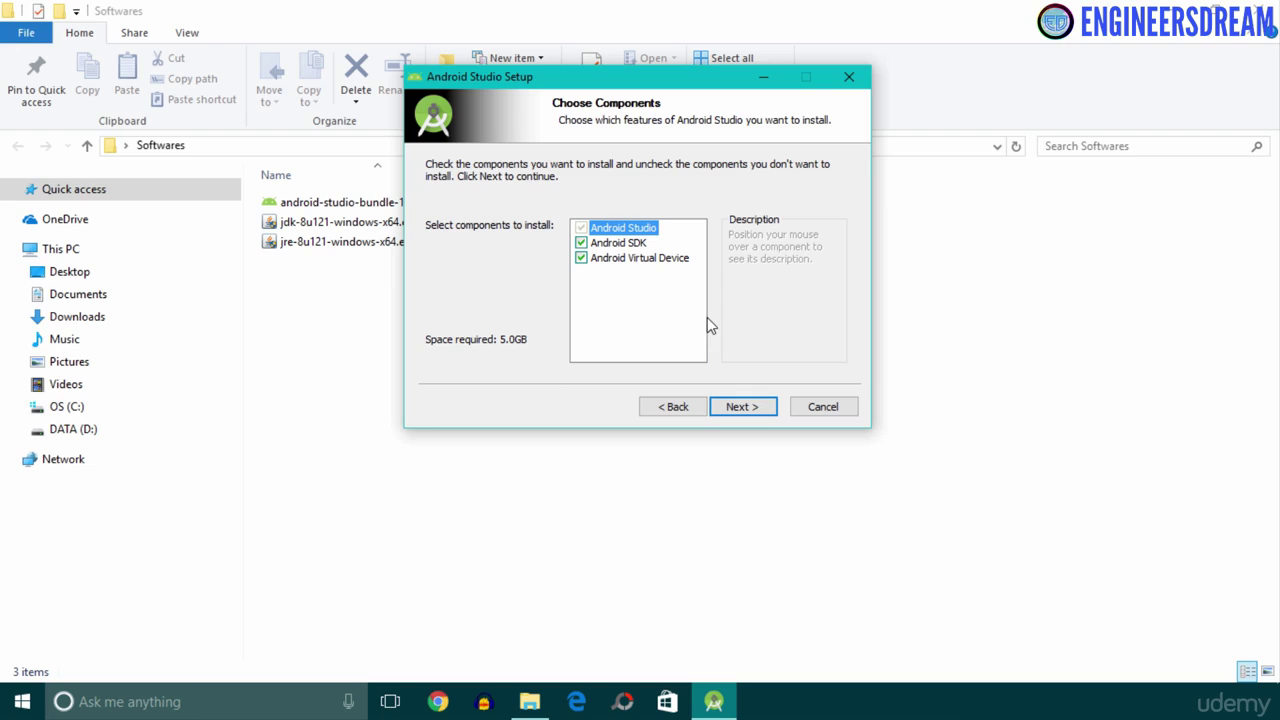
{"action": "mouse_move", "coordinate": [637, 258]}
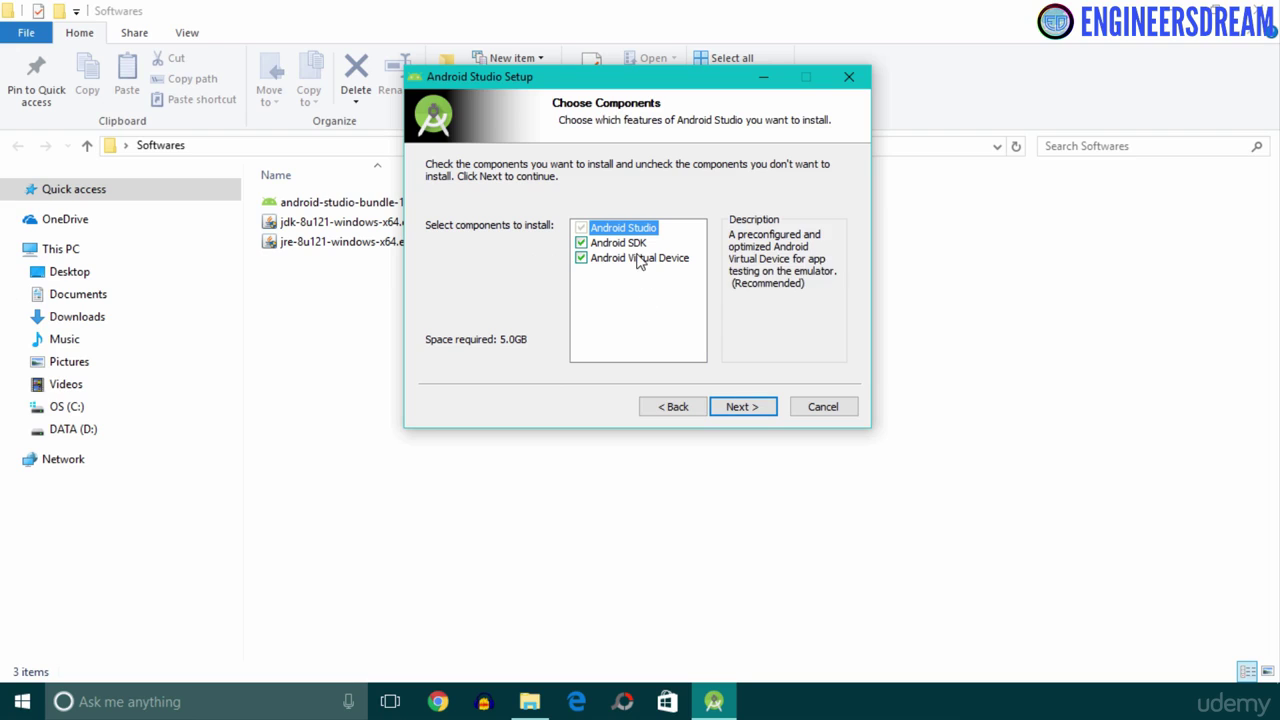
{"action": "left_click", "coordinate": [752, 407]}
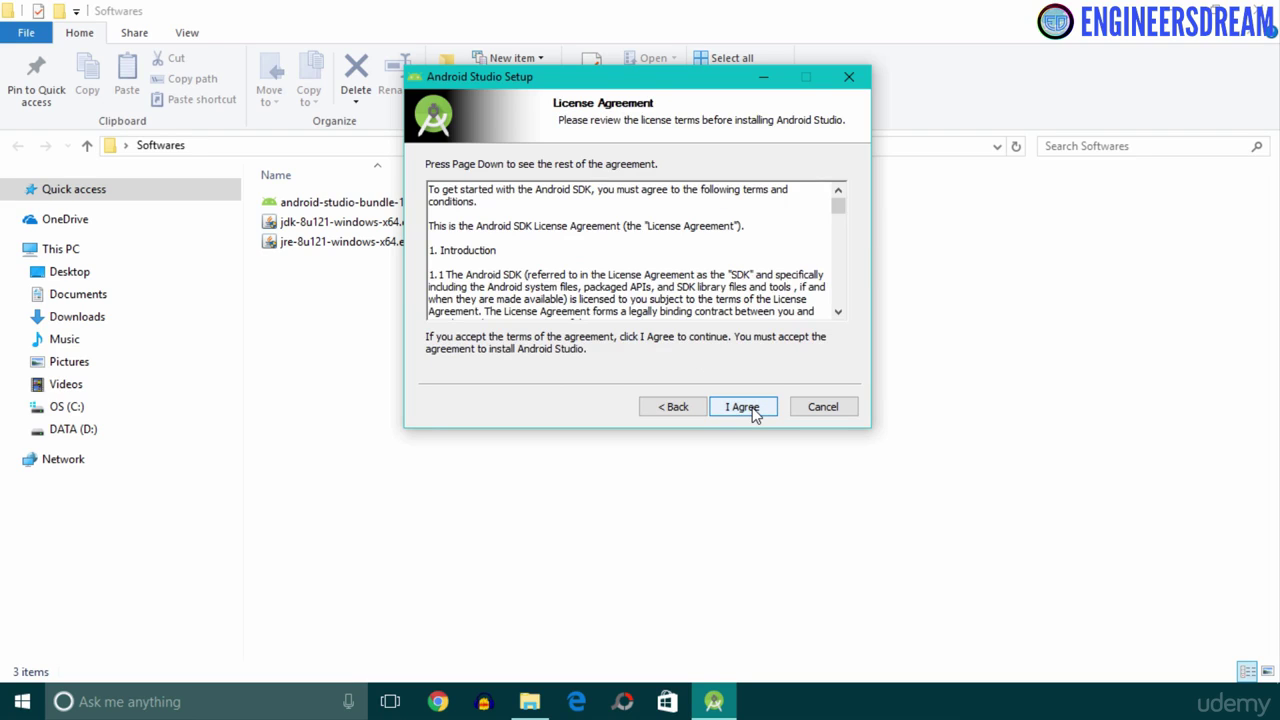
{"action": "left_click", "coordinate": [752, 410]}
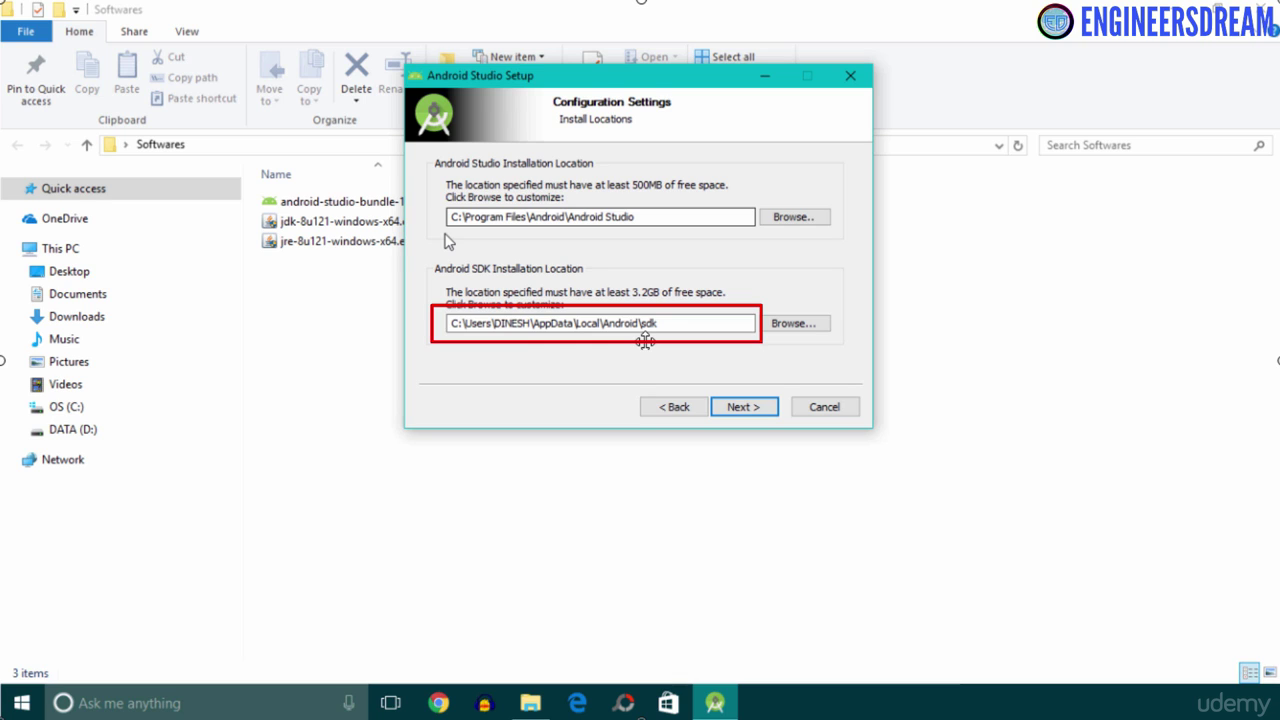
Step: Install Android Studio with the default locations and Start Menu folder, and finish setup with Start Android Studio enabled
{"action": "left_click", "coordinate": [741, 406]}
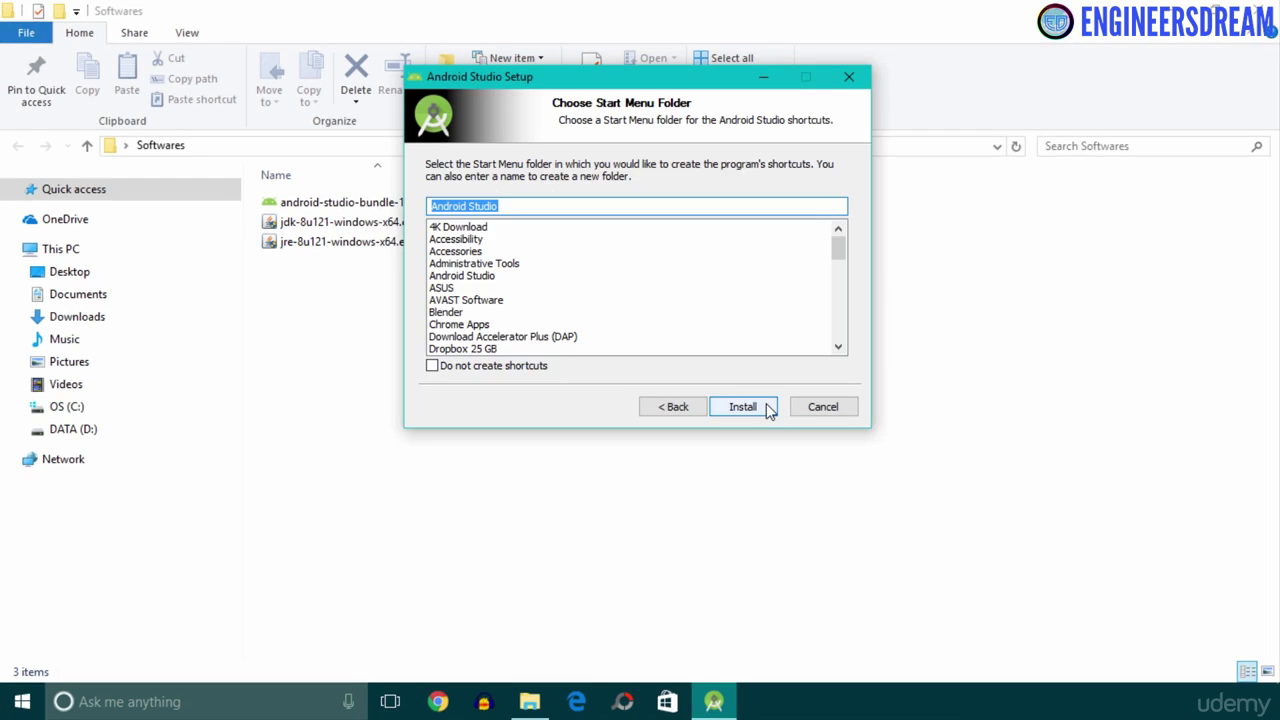
{"action": "left_click", "coordinate": [743, 406]}
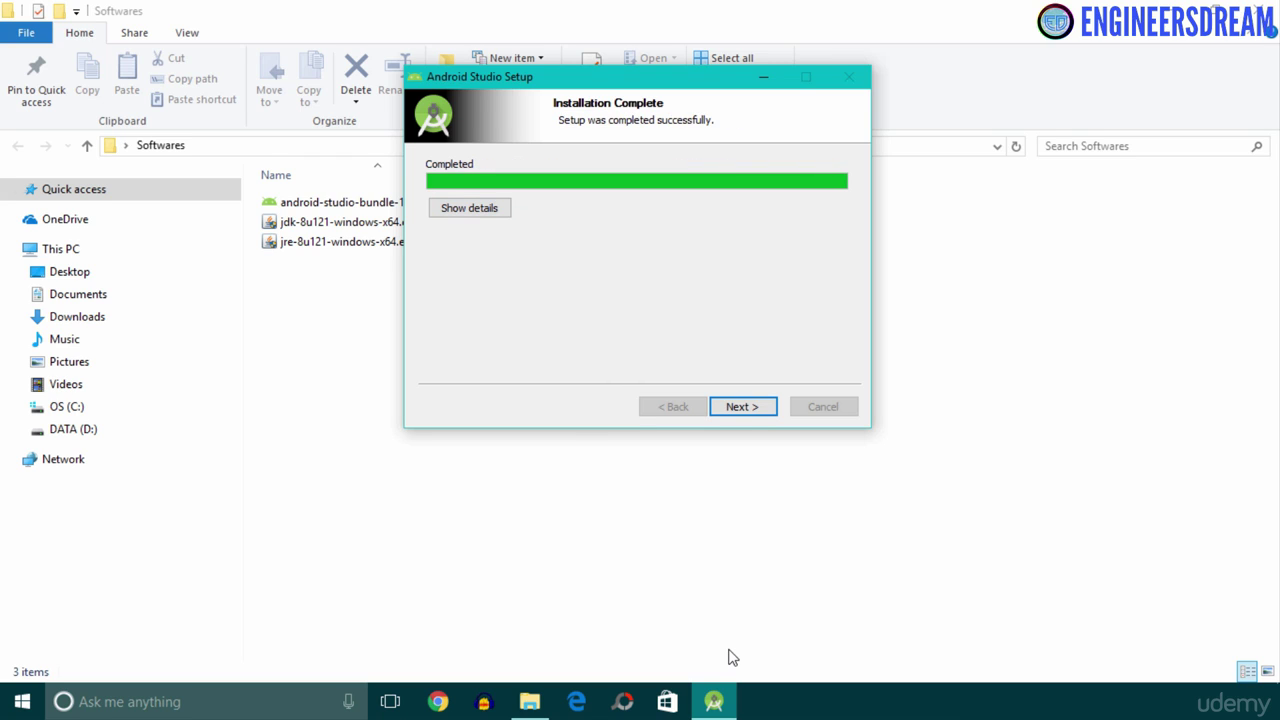
{"action": "left_click", "coordinate": [743, 407]}
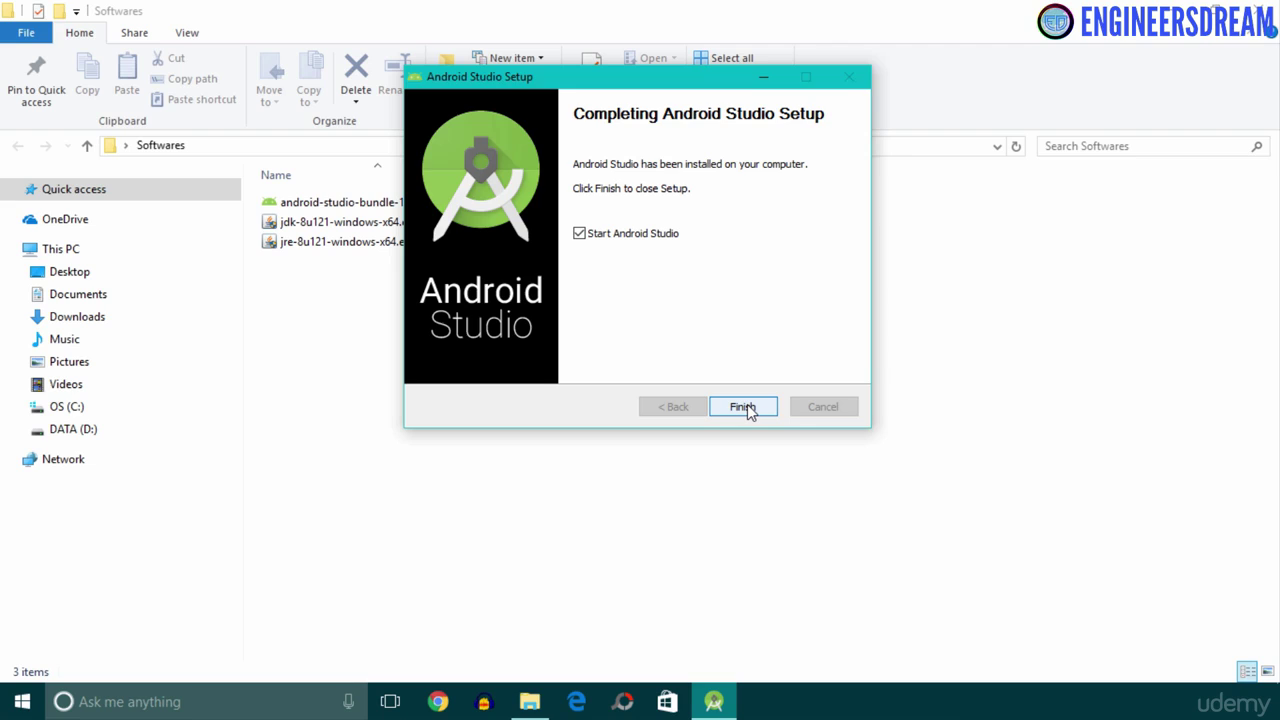
{"action": "left_click", "coordinate": [743, 407]}
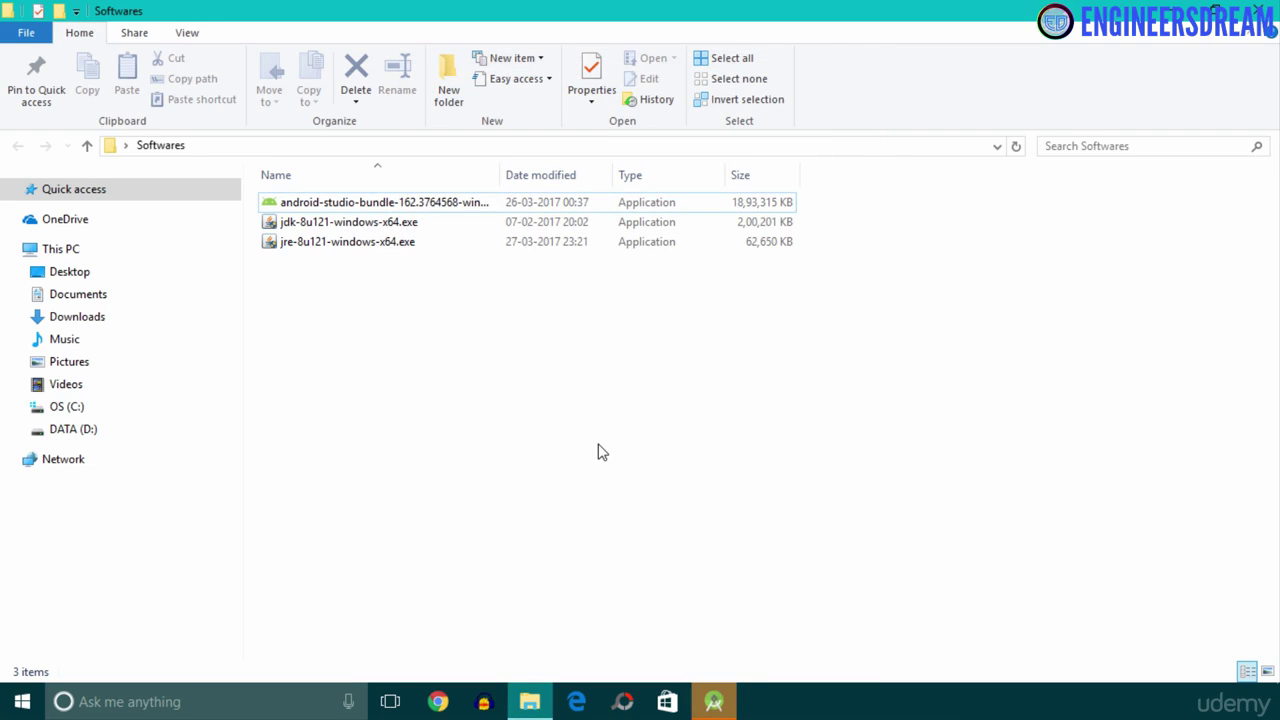
Step: Switch to Android Studio's Complete Installation dialog and choose not to import settings from a previous version
{"action": "mouse_move", "coordinate": [722, 702]}
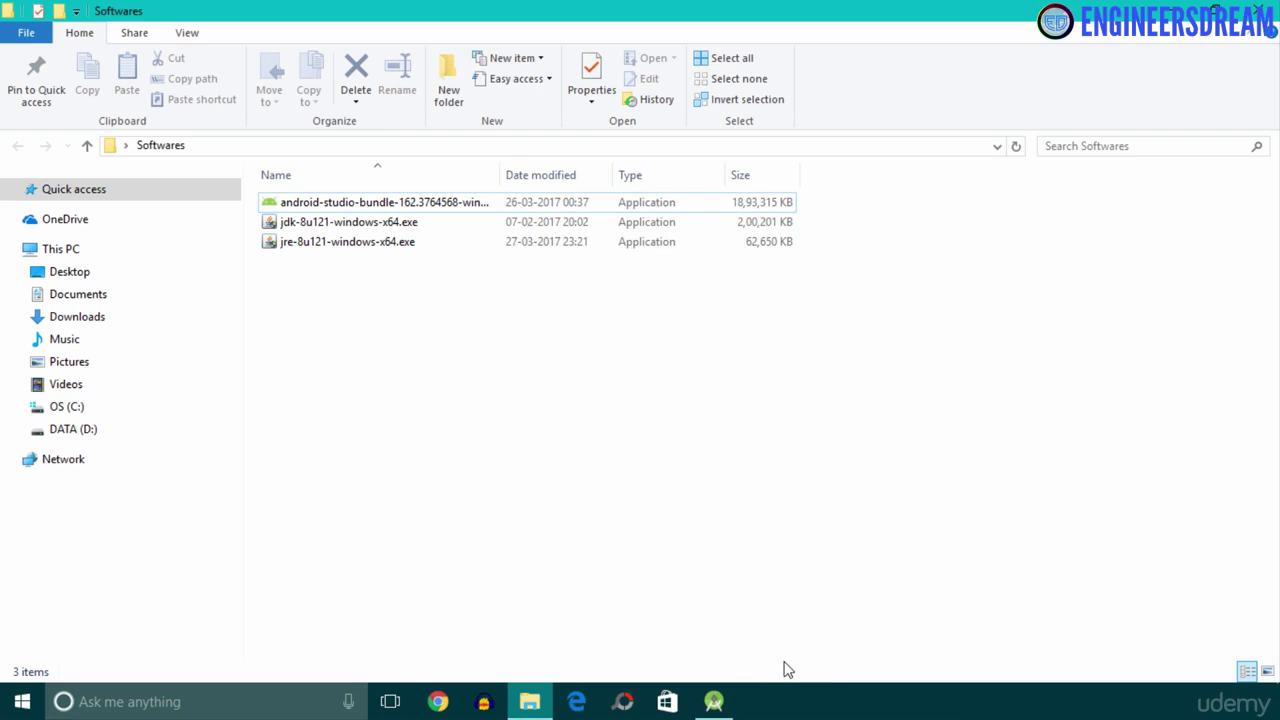
{"action": "left_click", "coordinate": [714, 702]}
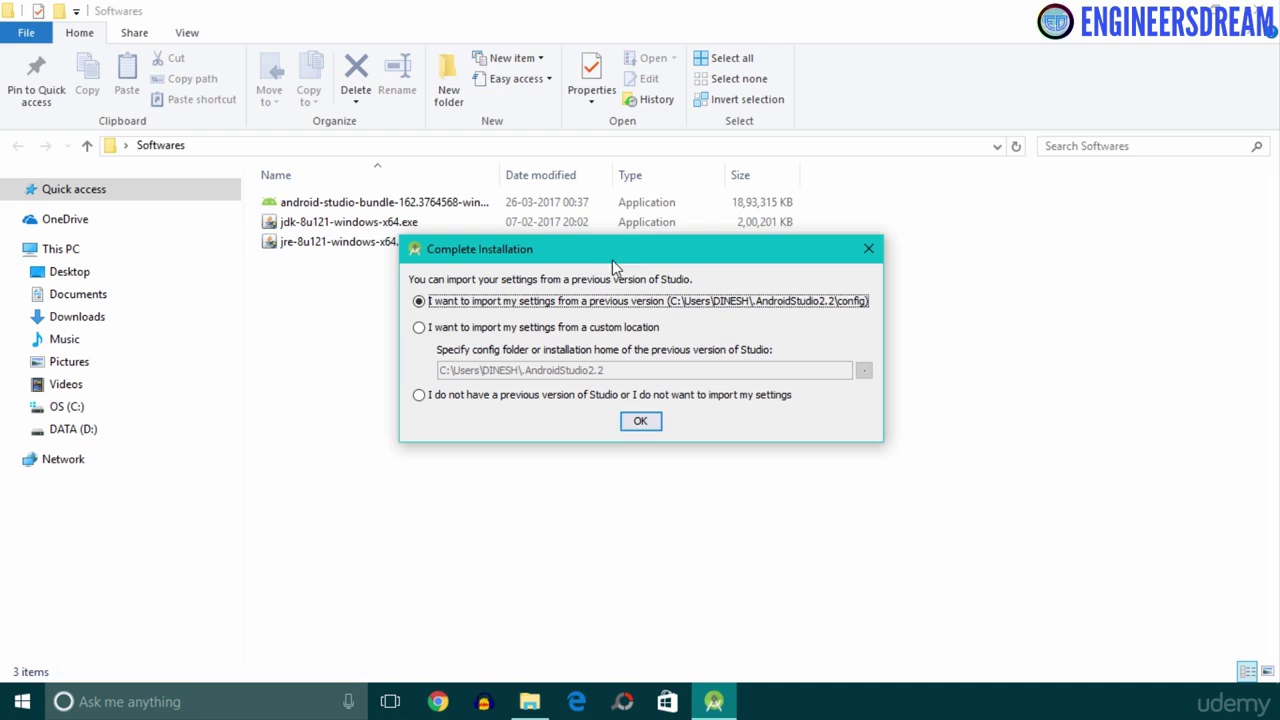
{"action": "left_click_drag", "start_coordinate": [591, 262], "coordinate": [589, 210]}
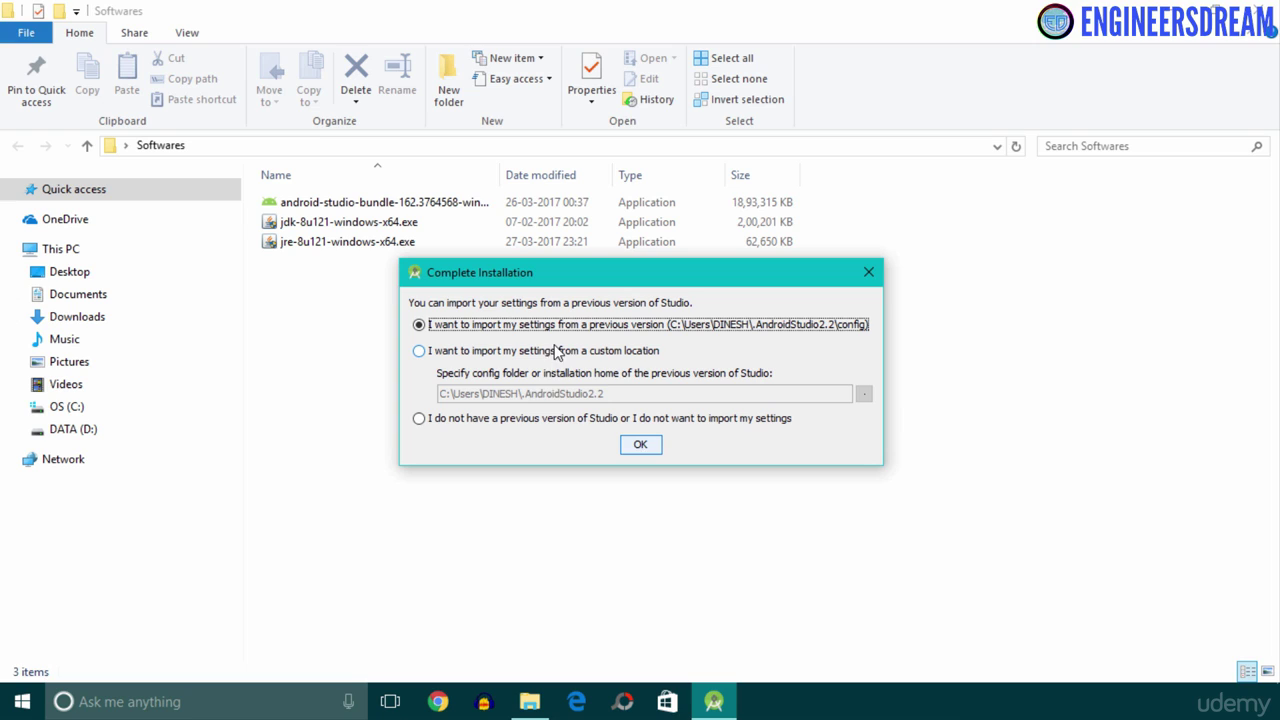
{"action": "left_click", "coordinate": [477, 423]}
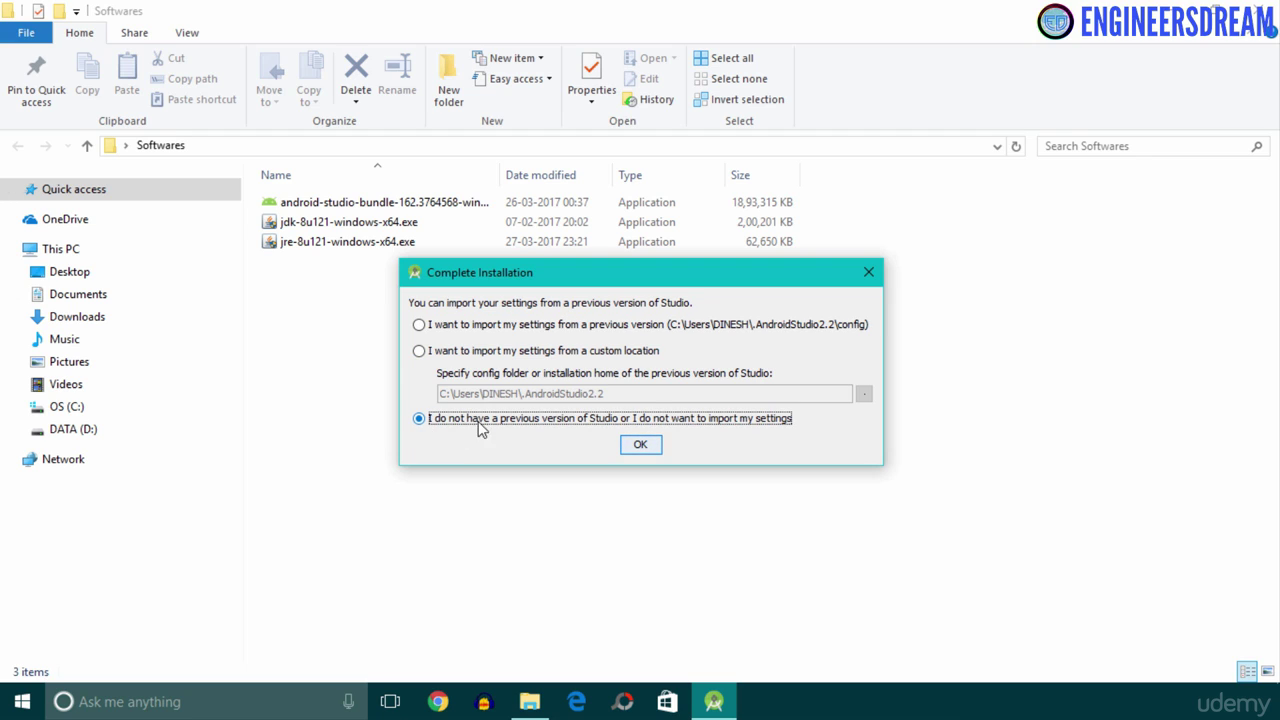
{"action": "left_click", "coordinate": [641, 445]}
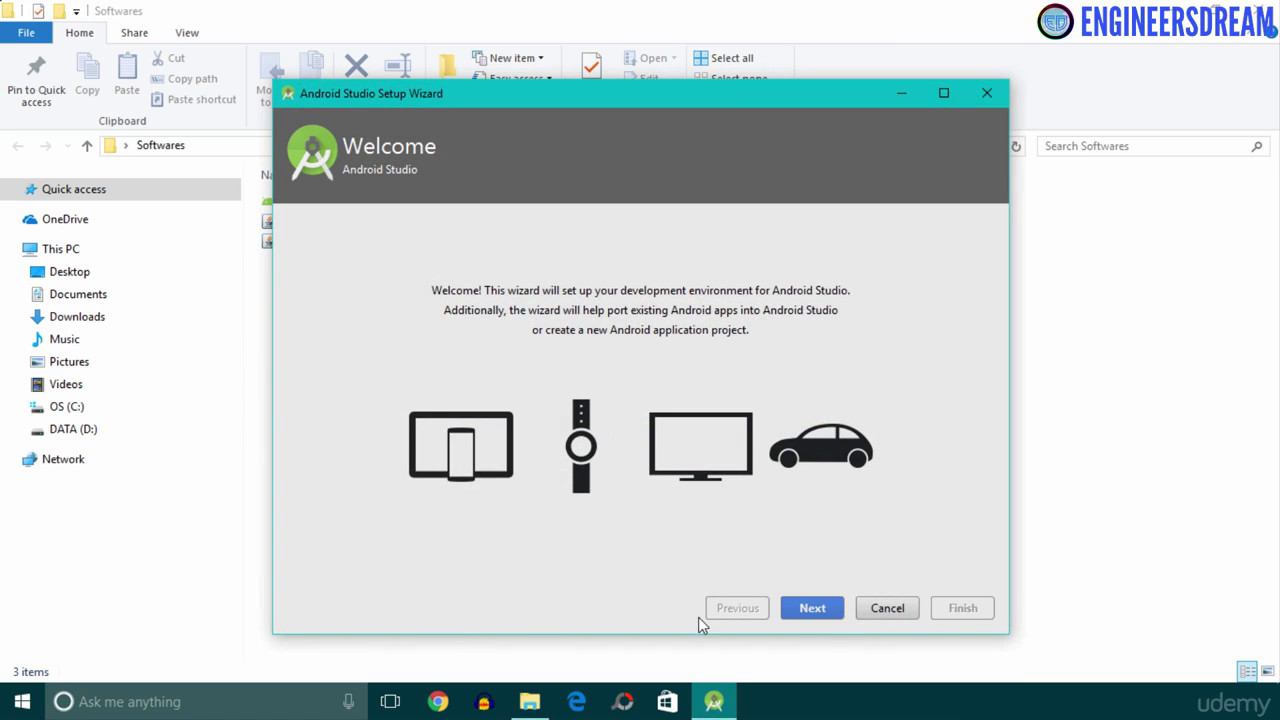
Step: Complete the Android Studio Setup Wizard with the Standard install type, reviewing the settings and downloading the listed SDK components
{"action": "left_click", "coordinate": [823, 609]}
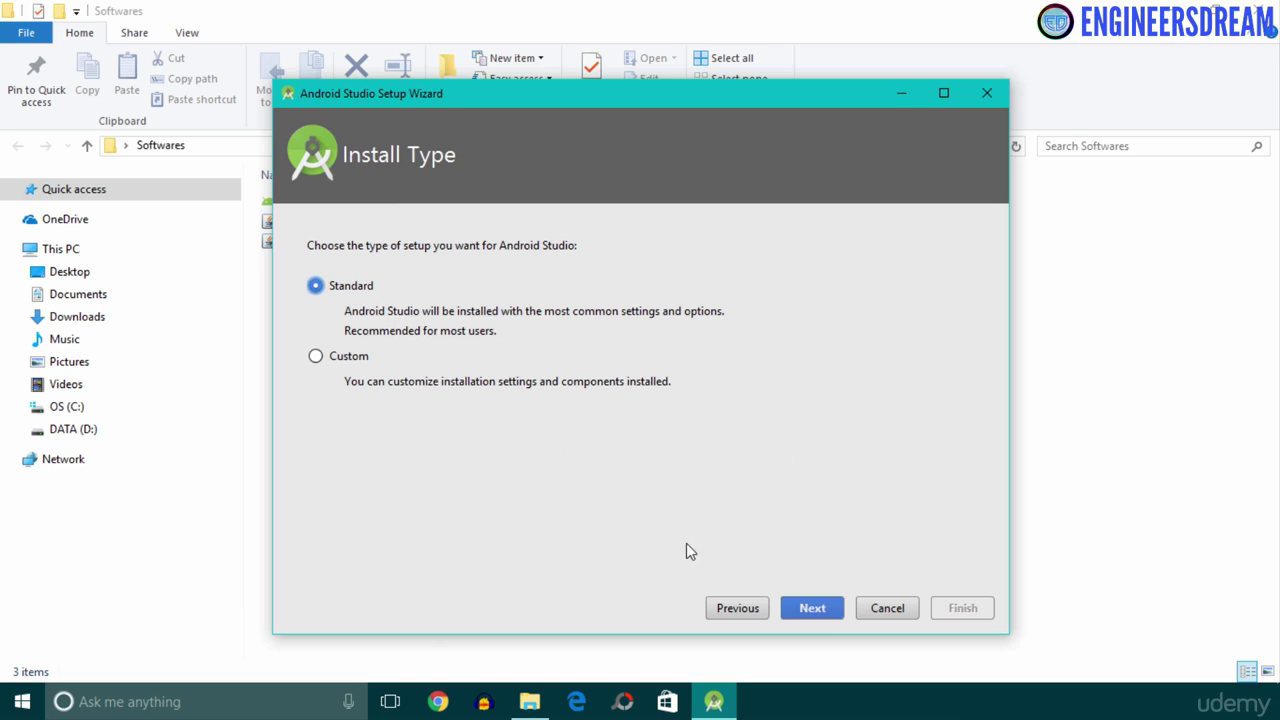
{"action": "left_click", "coordinate": [794, 608]}
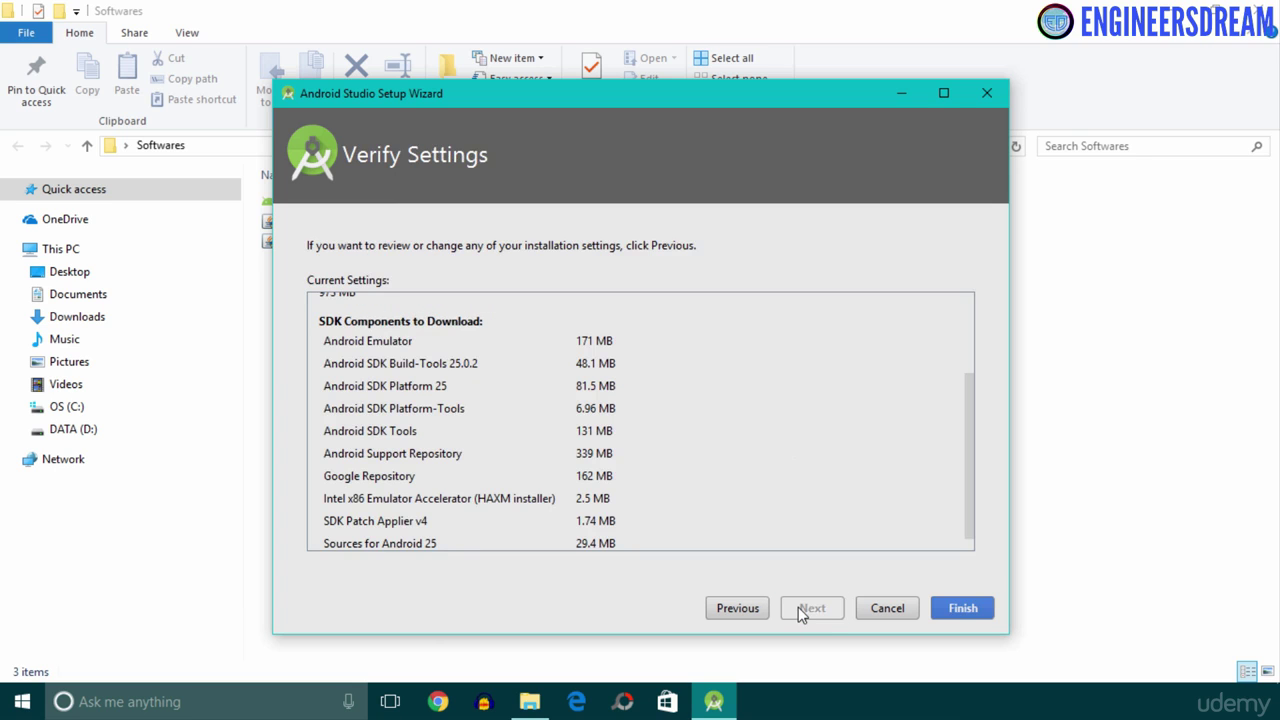
{"action": "scroll", "coordinate": [701, 446], "scroll_direction": "up", "scroll_amount": 3}
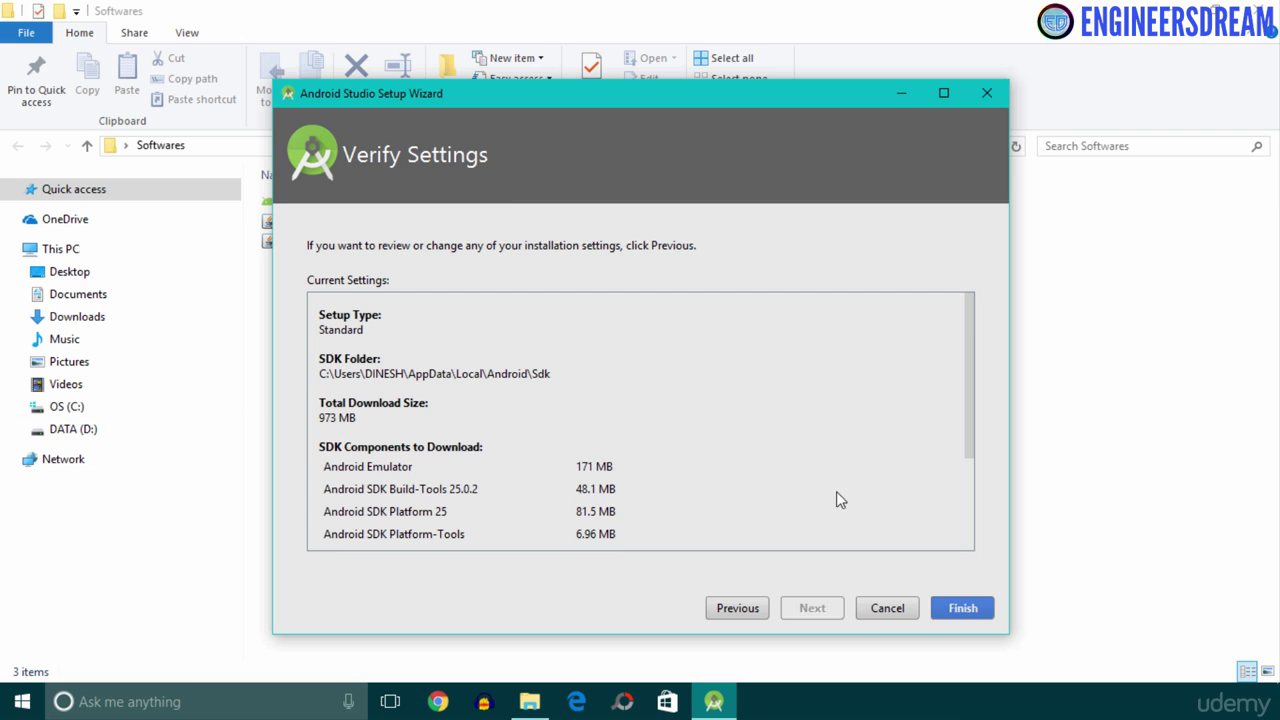
{"action": "scroll", "coordinate": [468, 450], "scroll_direction": "down", "scroll_amount": 3}
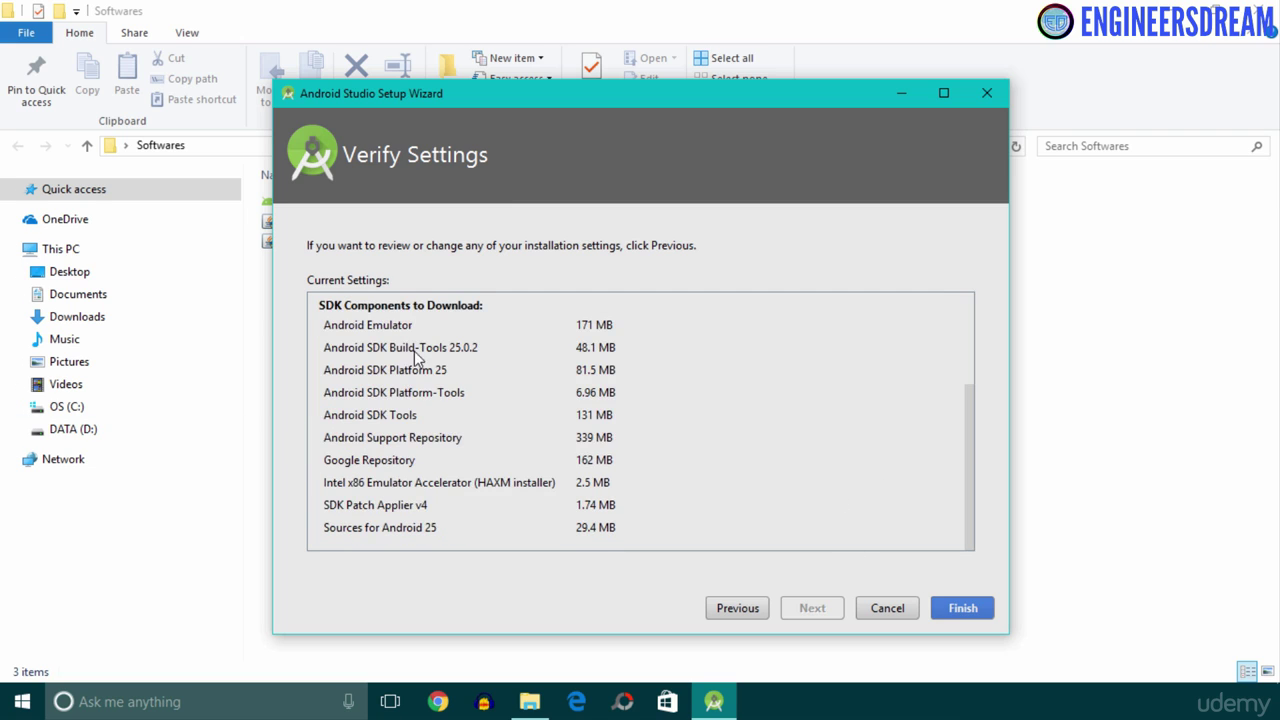
{"action": "scroll", "coordinate": [470, 482], "scroll_direction": "up", "scroll_amount": 3}
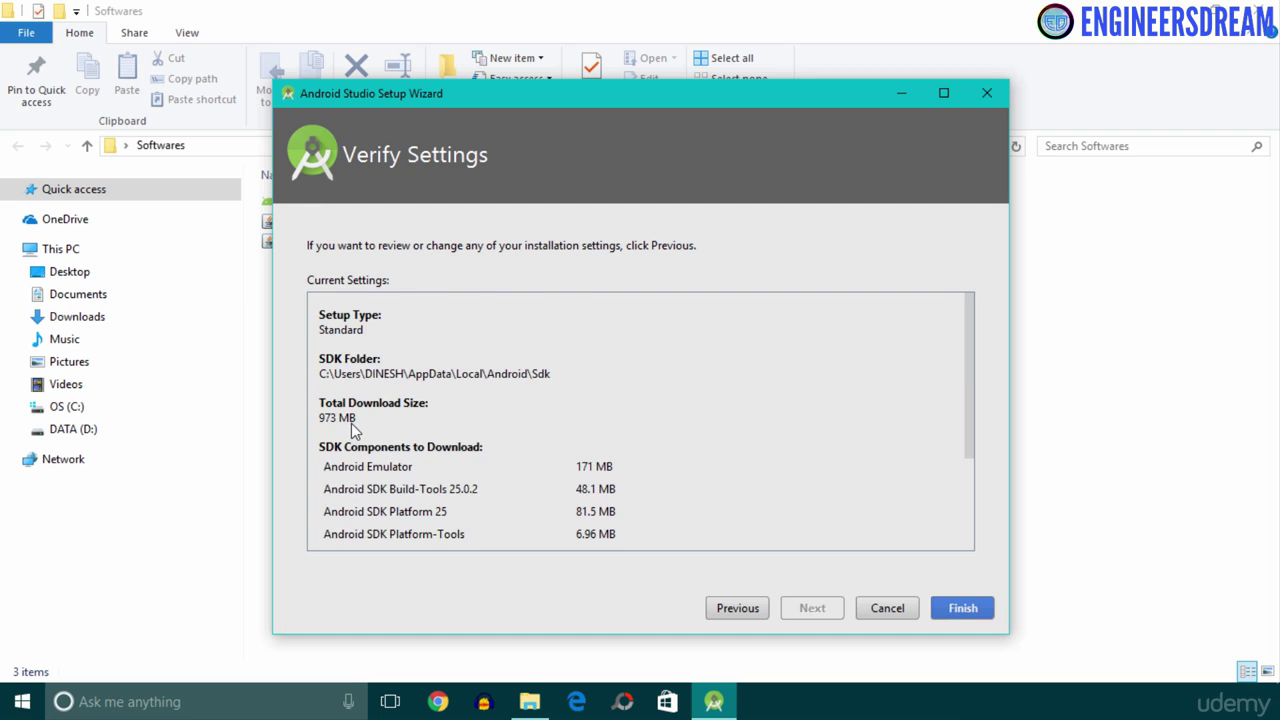
{"action": "scroll", "coordinate": [351, 423], "scroll_direction": "down", "scroll_amount": 3}
{"action": "left_click", "coordinate": [957, 608]}
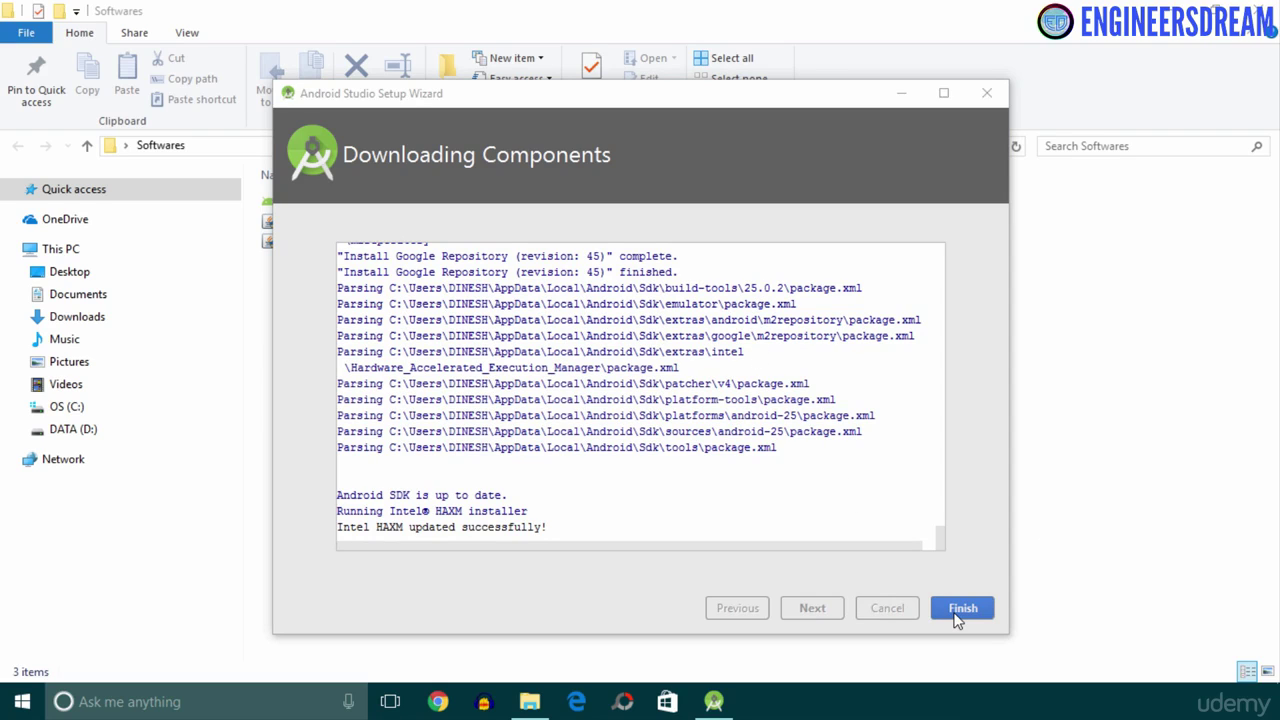
{"action": "left_click", "coordinate": [970, 612]}
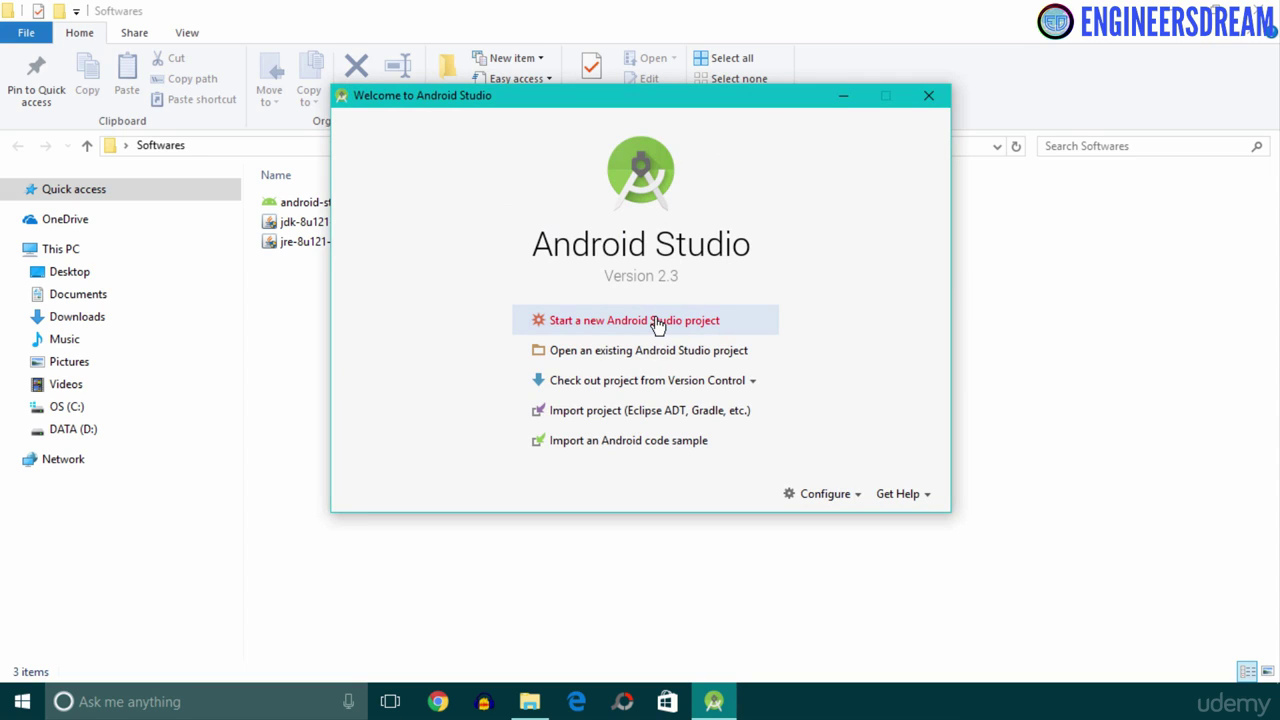
Step: Start a new Android Studio project named FirstApplication, keeping the default company domain and project location
{"action": "left_click", "coordinate": [590, 325]}
{"action": "left_click", "coordinate": [626, 322]}
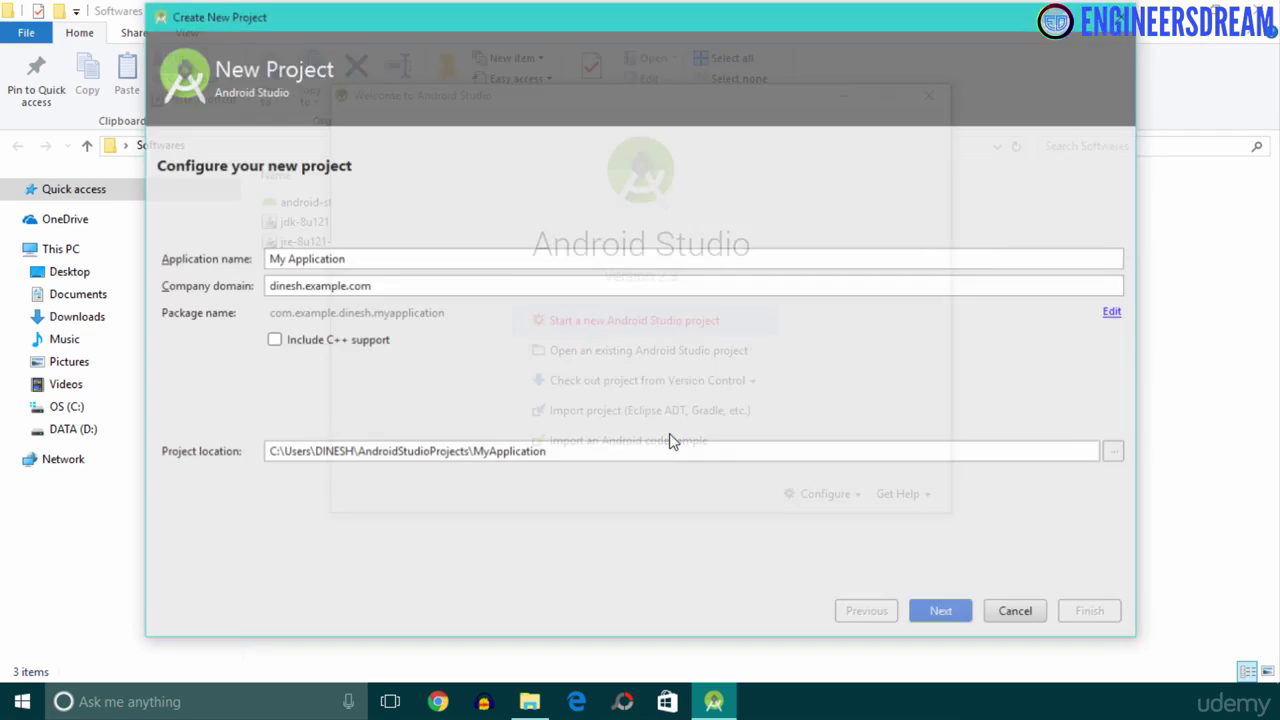
{"action": "type", "text": "Firs"}
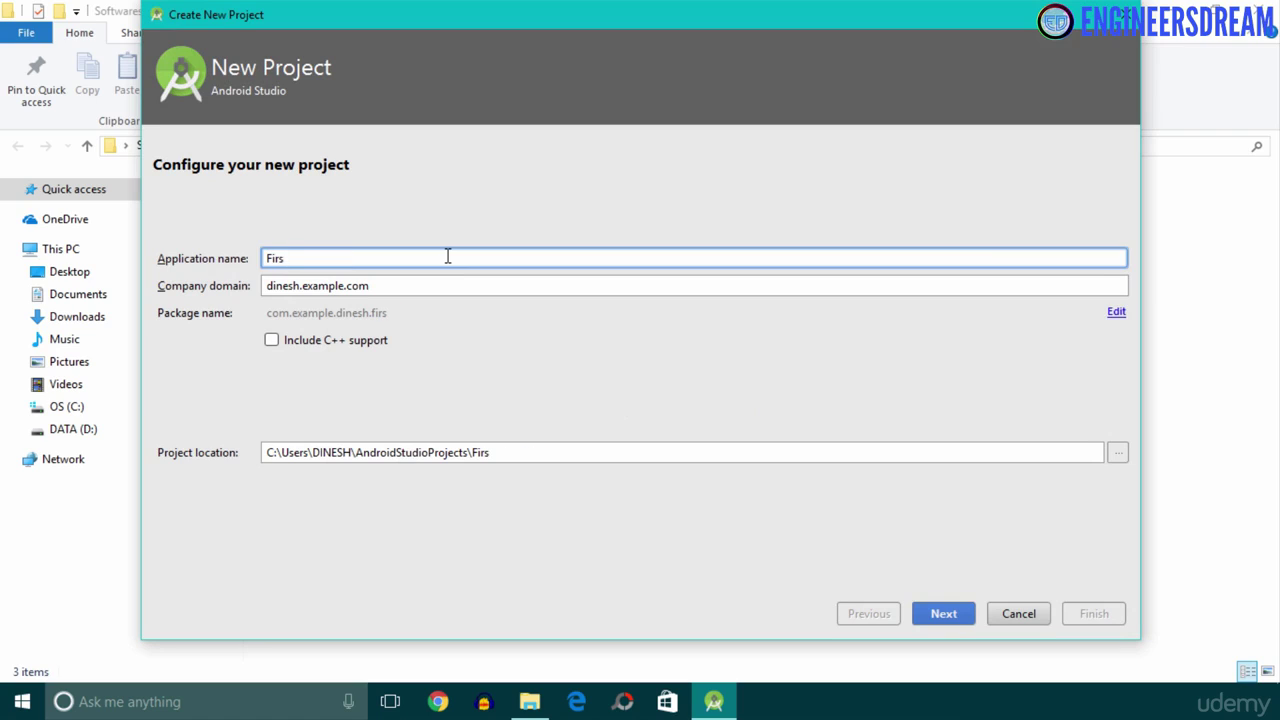
{"action": "type", "text": "tApplication"}
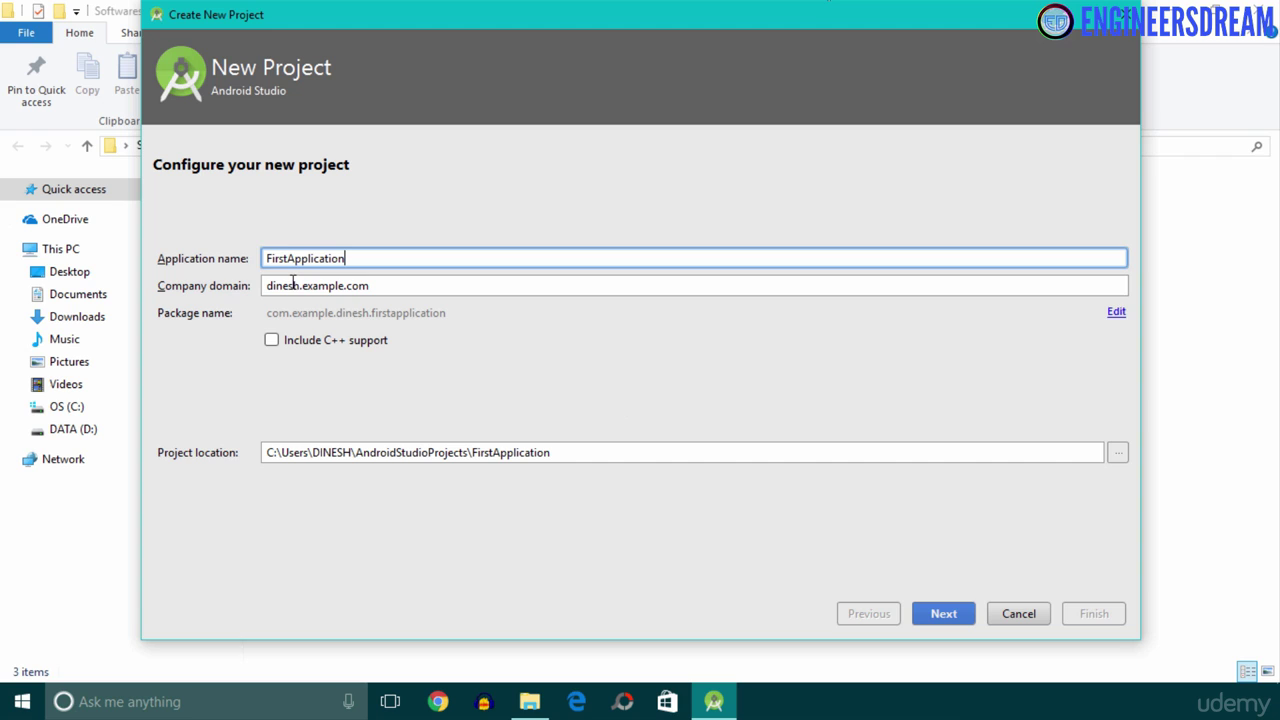
{"action": "left_click", "coordinate": [390, 286]}
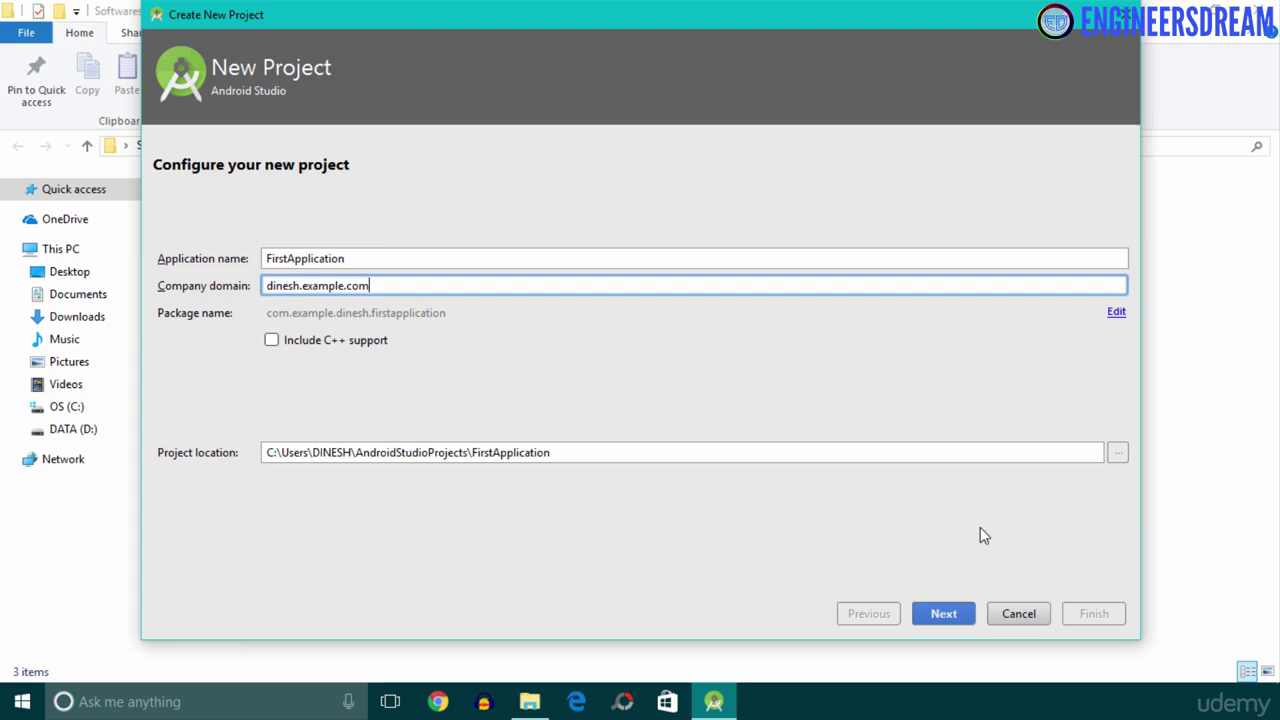
{"action": "left_click", "coordinate": [945, 618]}
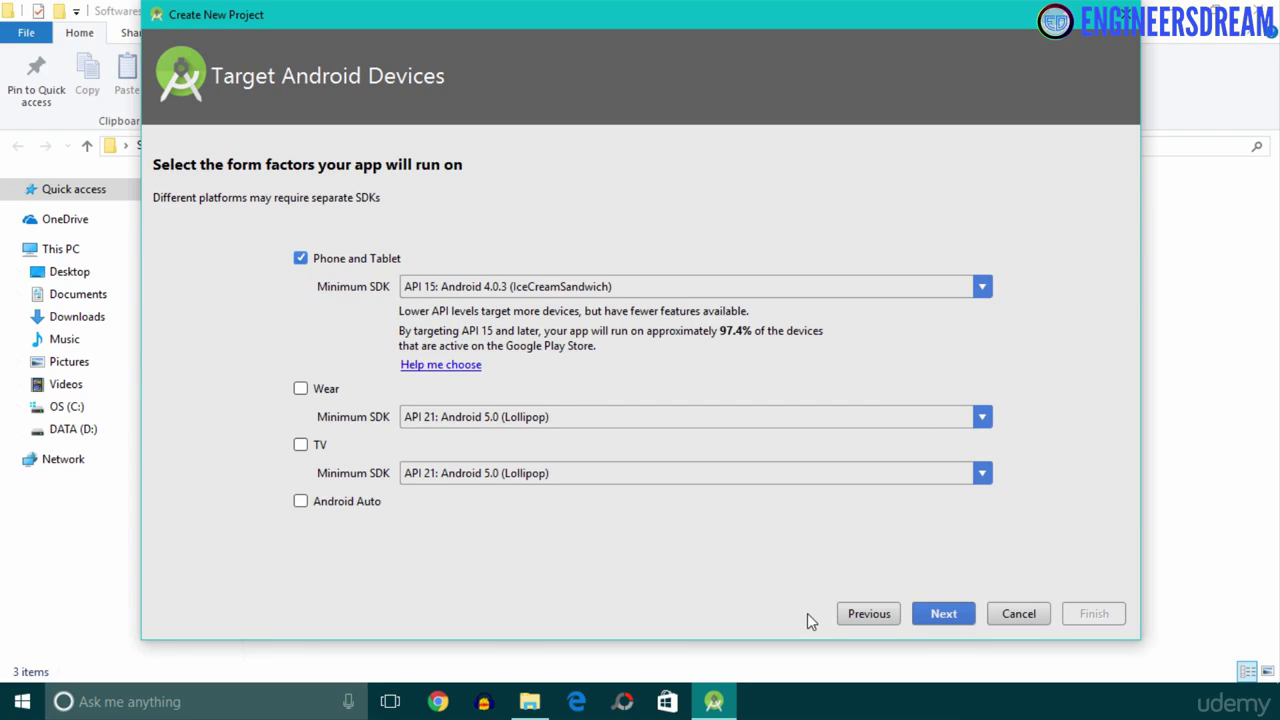
Step: Target Phone and Tablet with minimum SDK API 15, and create the project with an Empty Activity named MainActivity and layout activity_main
{"action": "left_click", "coordinate": [948, 613]}
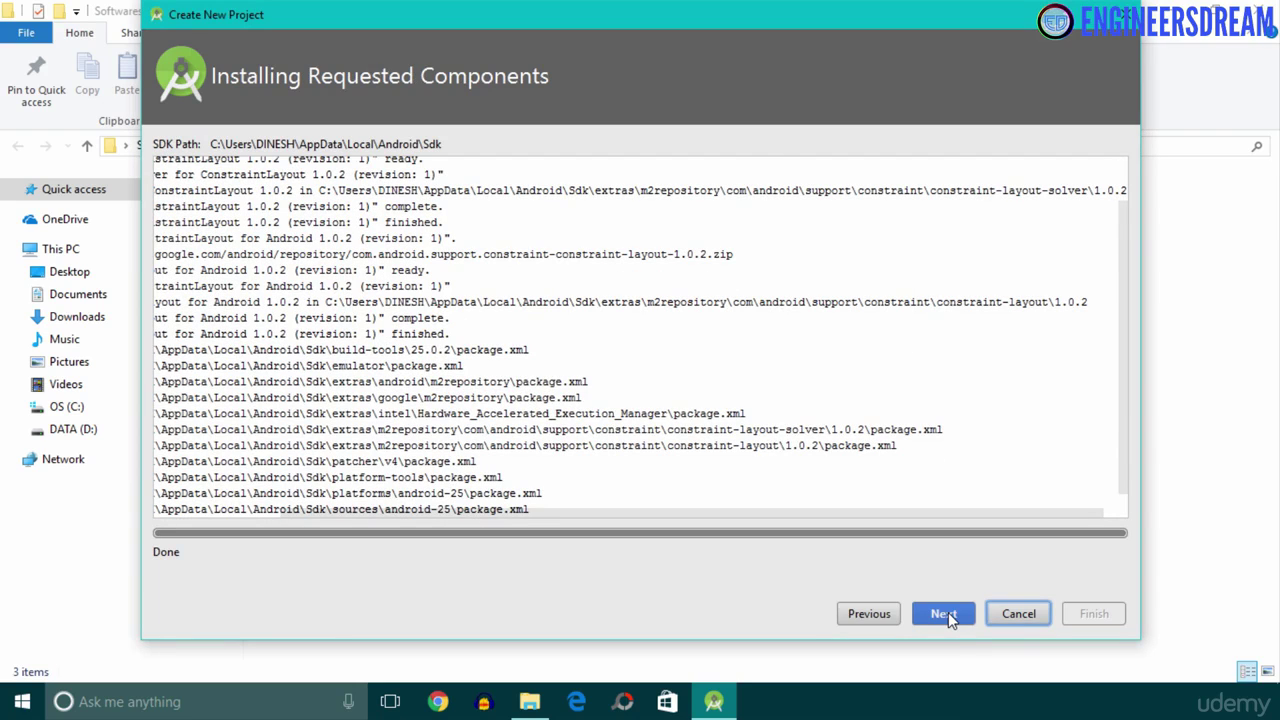
{"action": "left_click", "coordinate": [948, 613]}
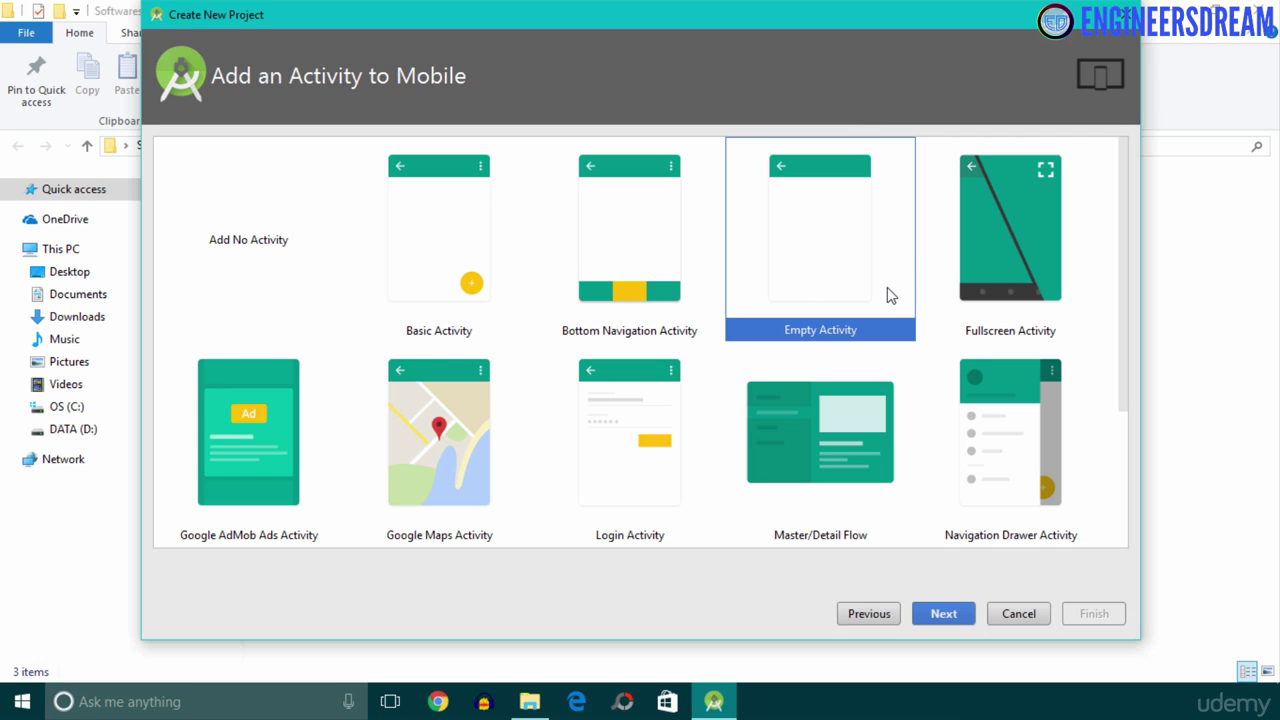
{"action": "left_click", "coordinate": [945, 610]}
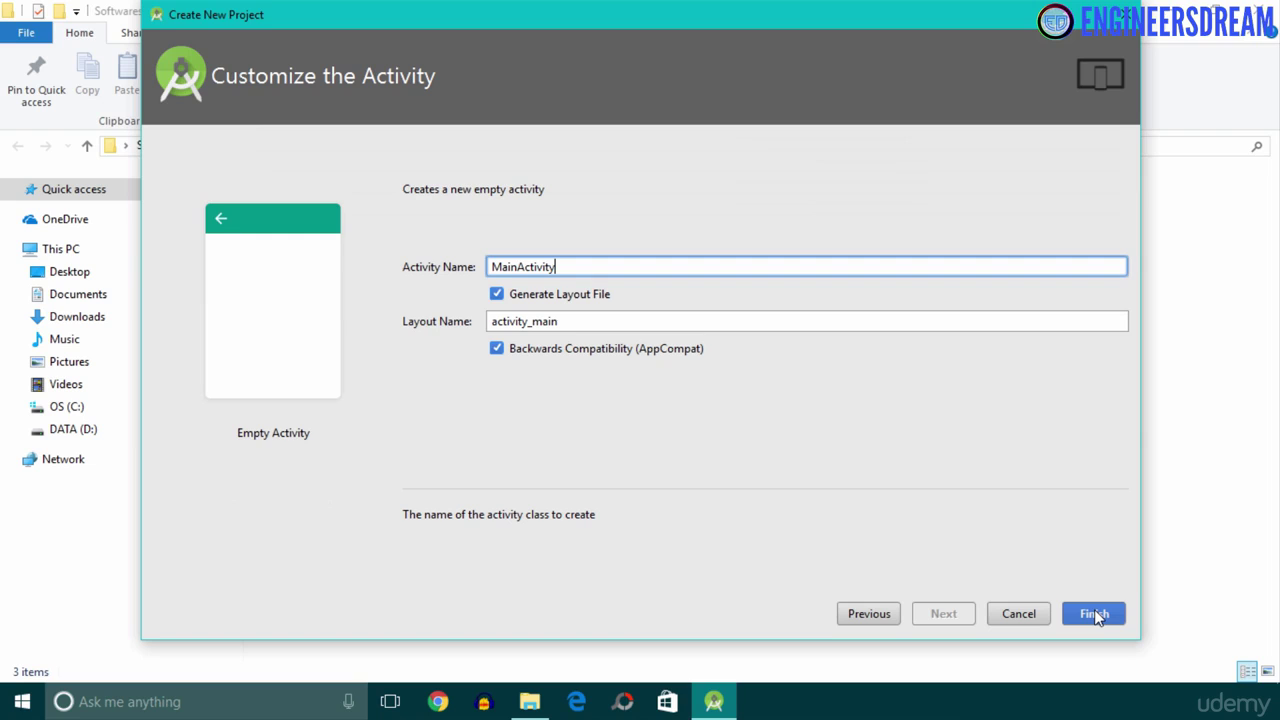
{"action": "left_click", "coordinate": [1094, 613]}
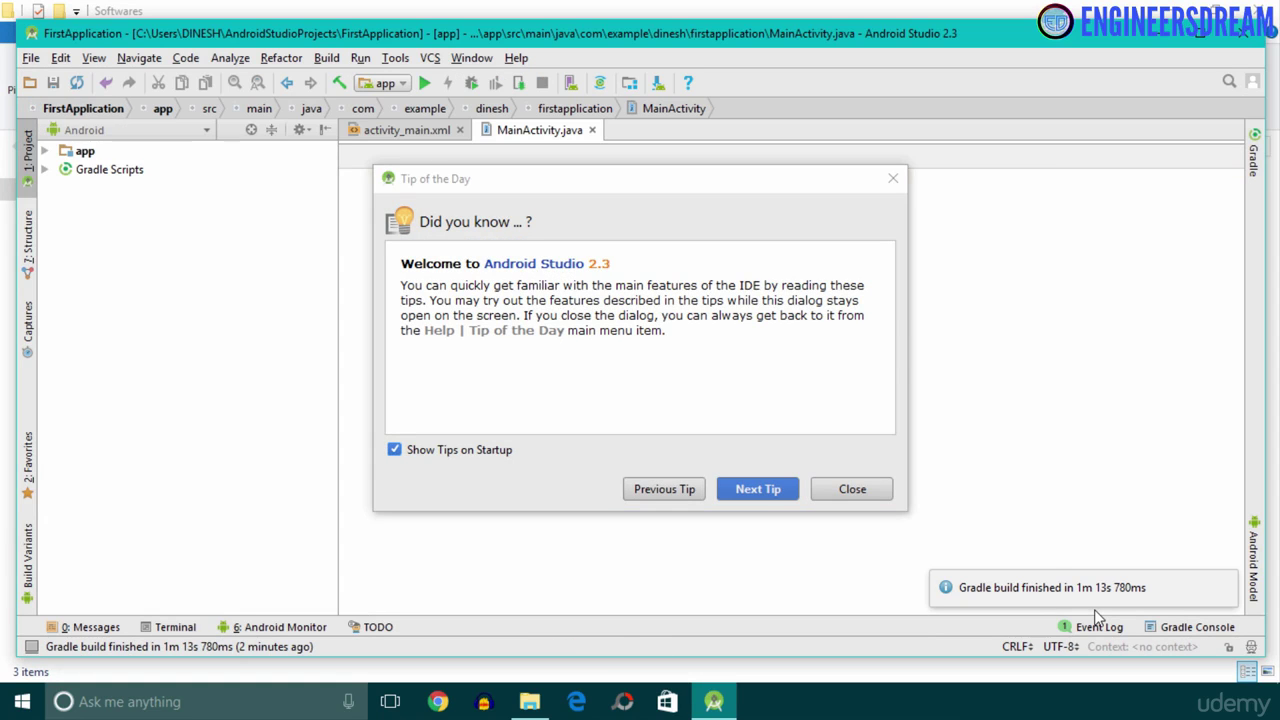
Step: Maximize the FirstApplication project window, dismiss the Tip of the Day, and show the activity_main.xml layout
{"action": "left_click", "coordinate": [1207, 36]}
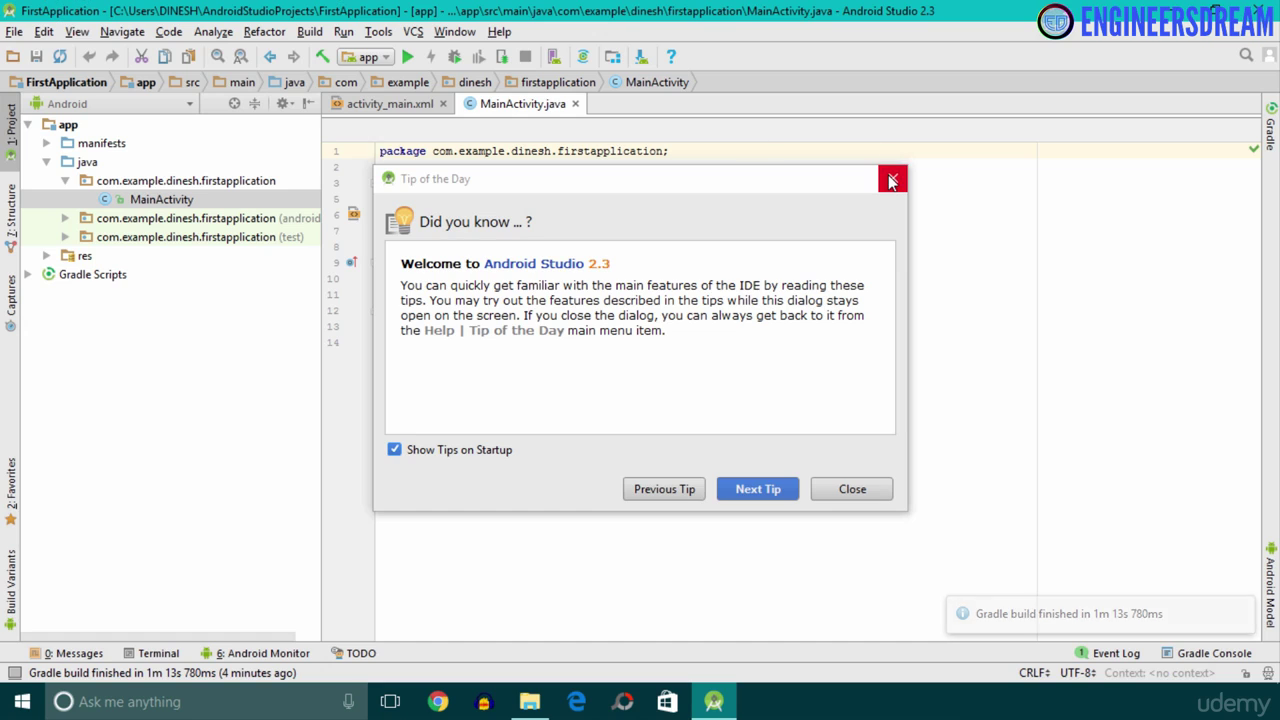
{"action": "left_click", "coordinate": [490, 181]}
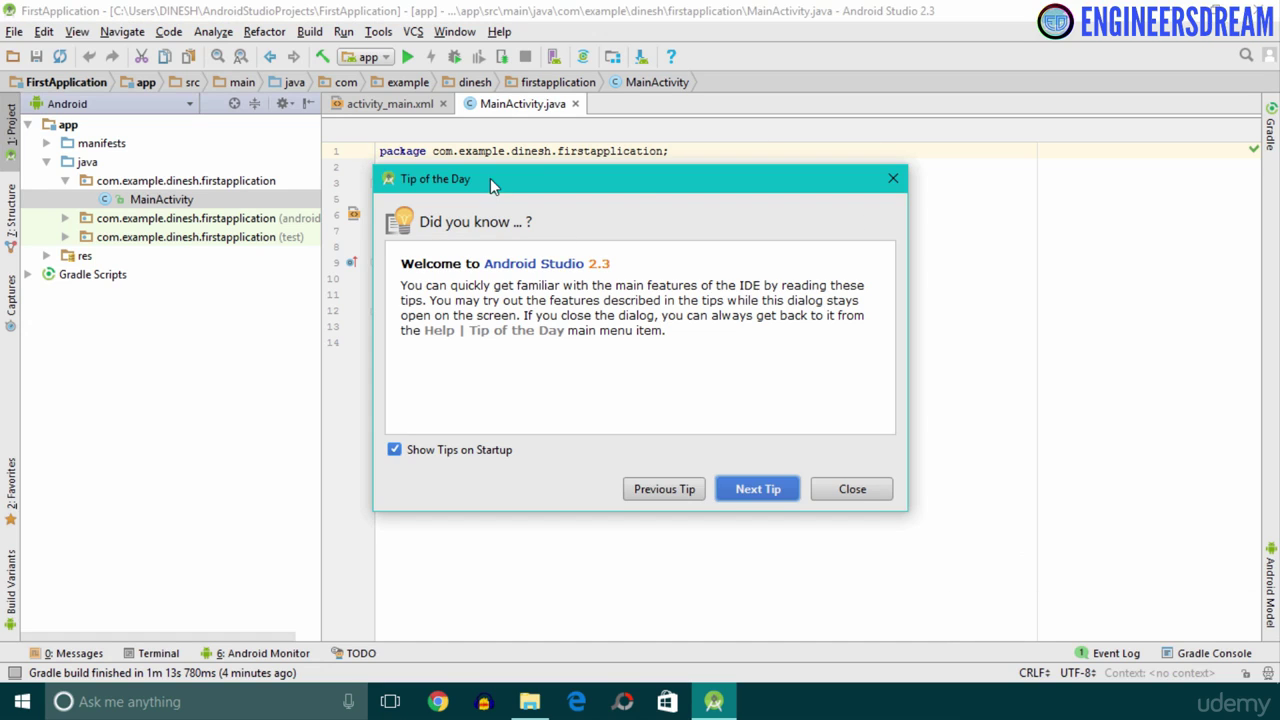
{"action": "left_click", "coordinate": [854, 481]}
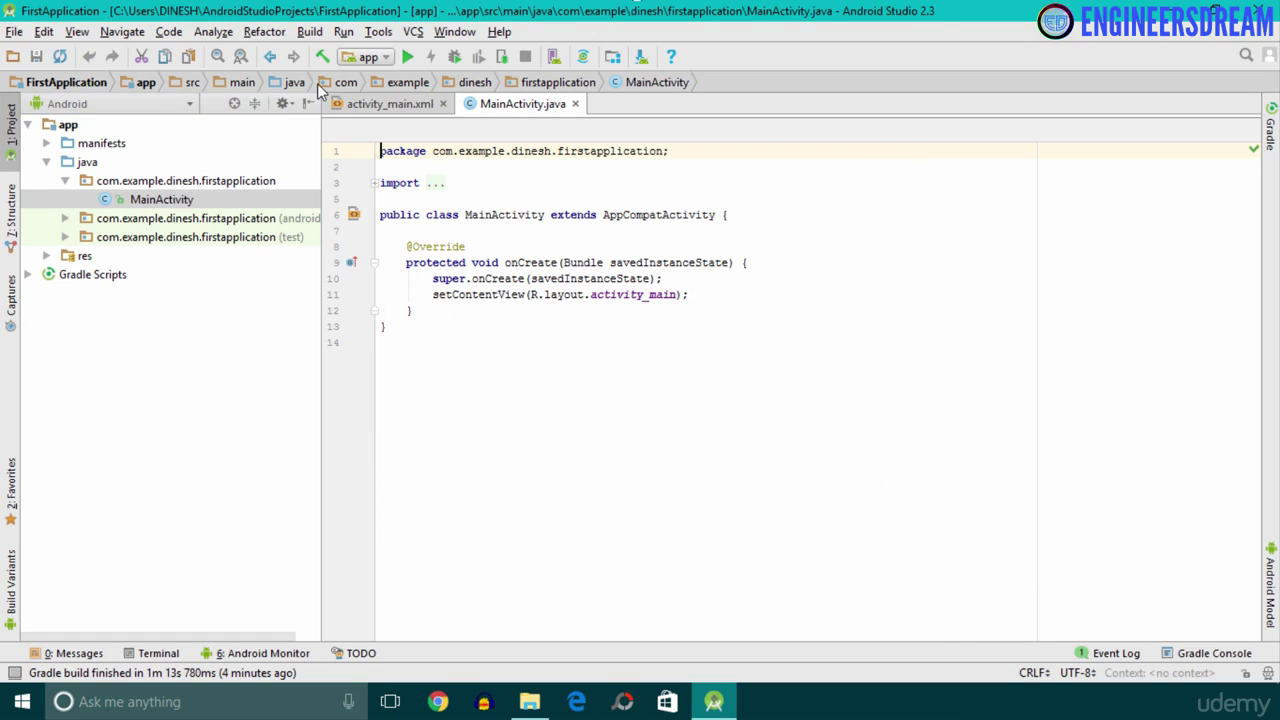
{"action": "left_click", "coordinate": [380, 104]}
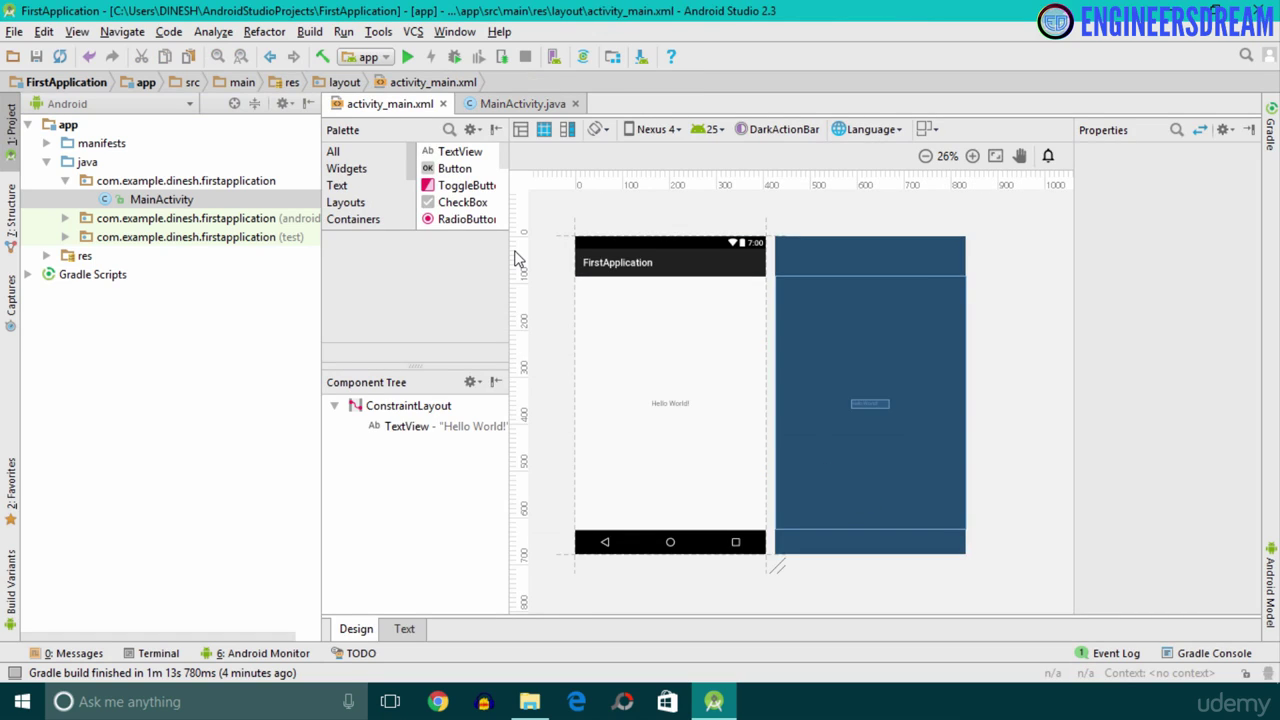